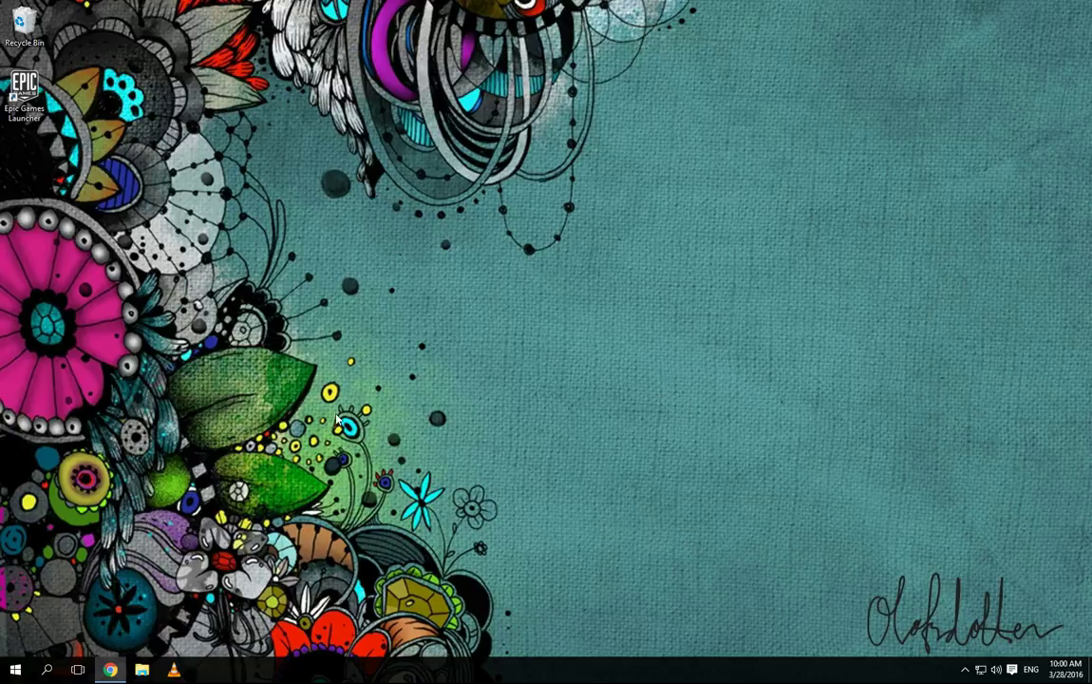
# Step: Switch to Chrome, review the open programmatismos blog pages, and close the redundant Themes page
pyautogui.click(111, 668)
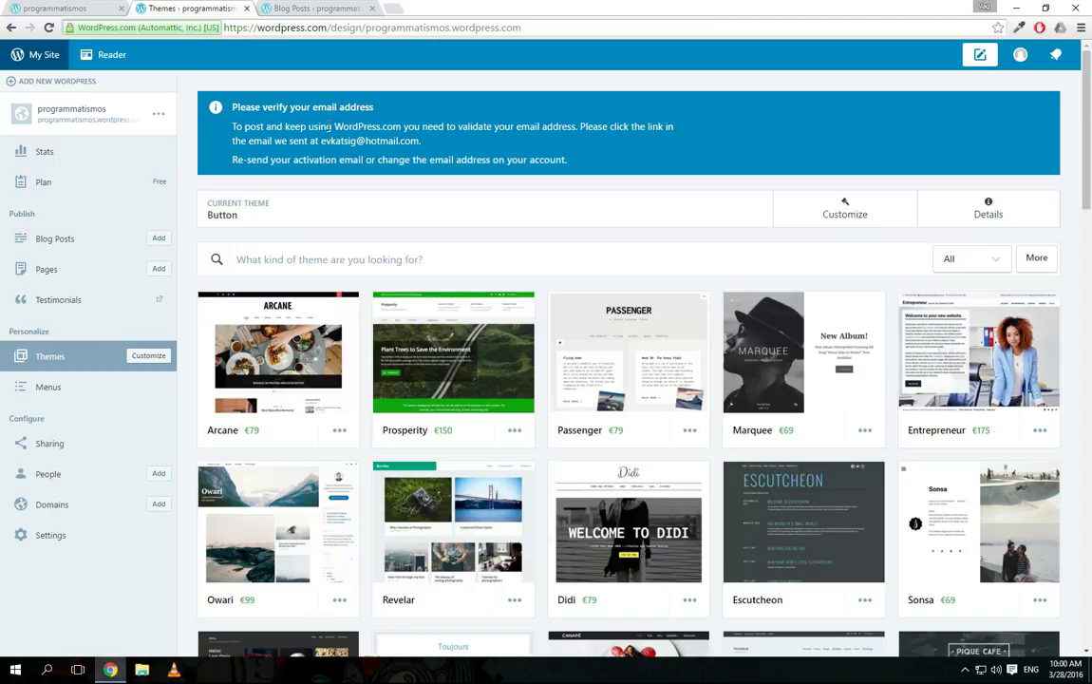
pyautogui.click(274, 10)
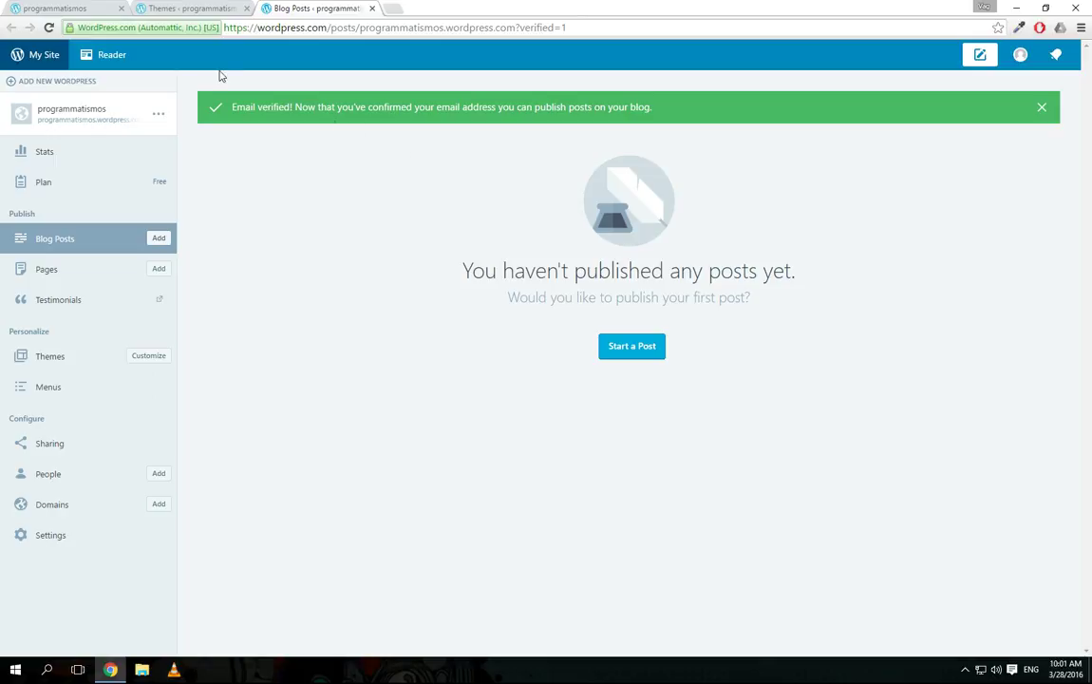
pyautogui.click(74, 10)
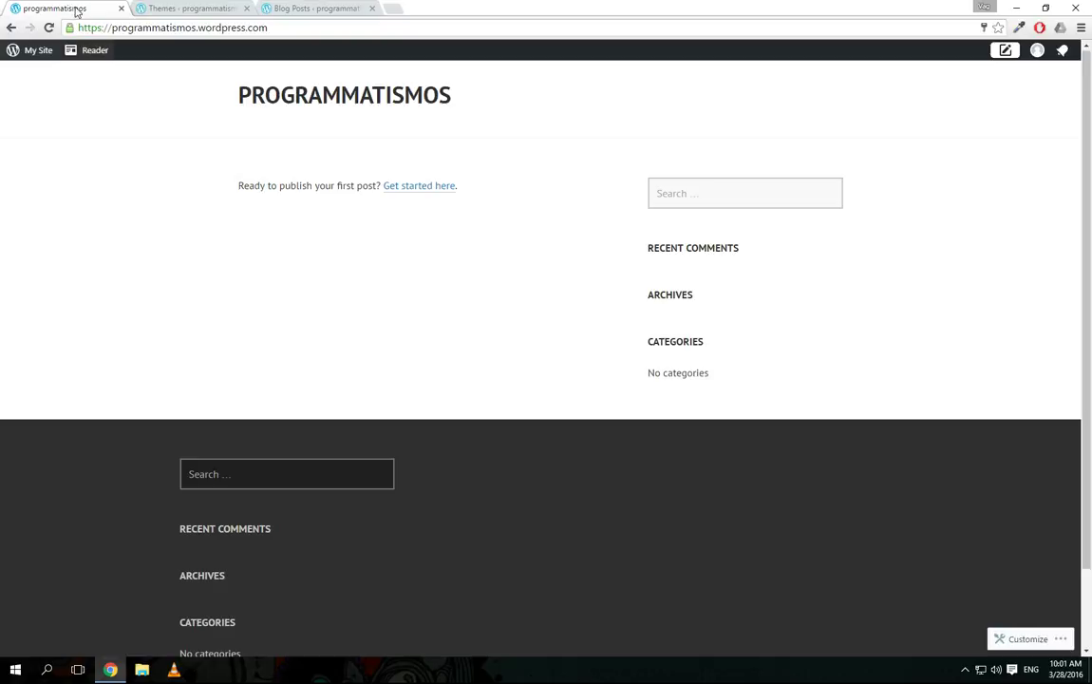
pyautogui.click(268, 11)
pyautogui.click(247, 9)
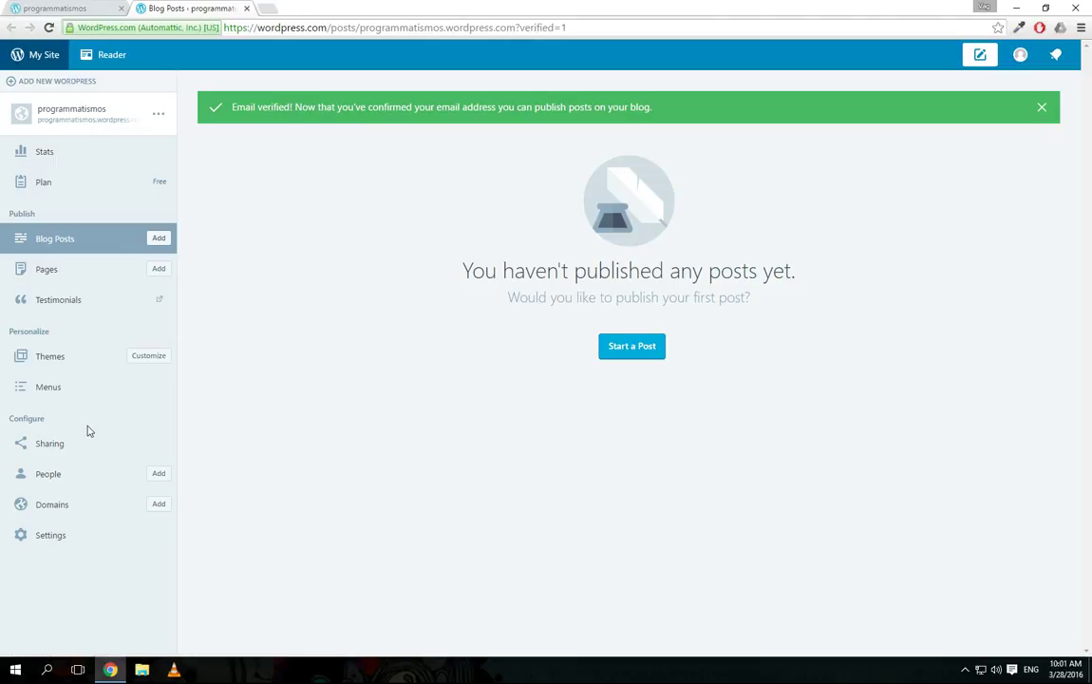
# Step: Open the site's themes and filter the theme list to Free
pyautogui.click(50, 356)
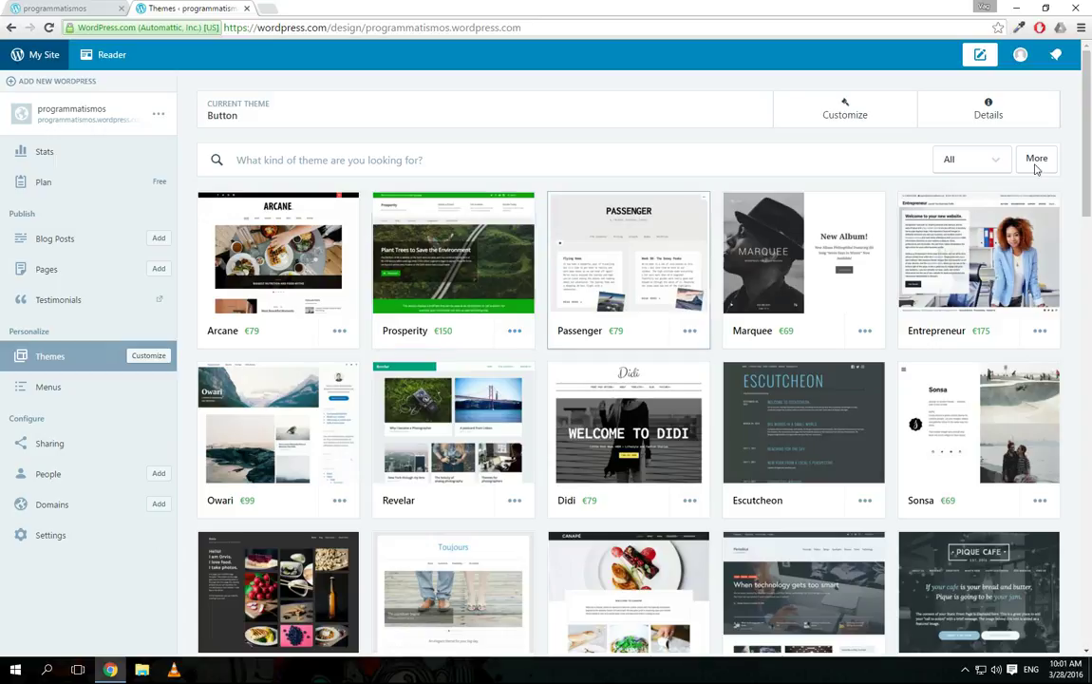
pyautogui.click(998, 164)
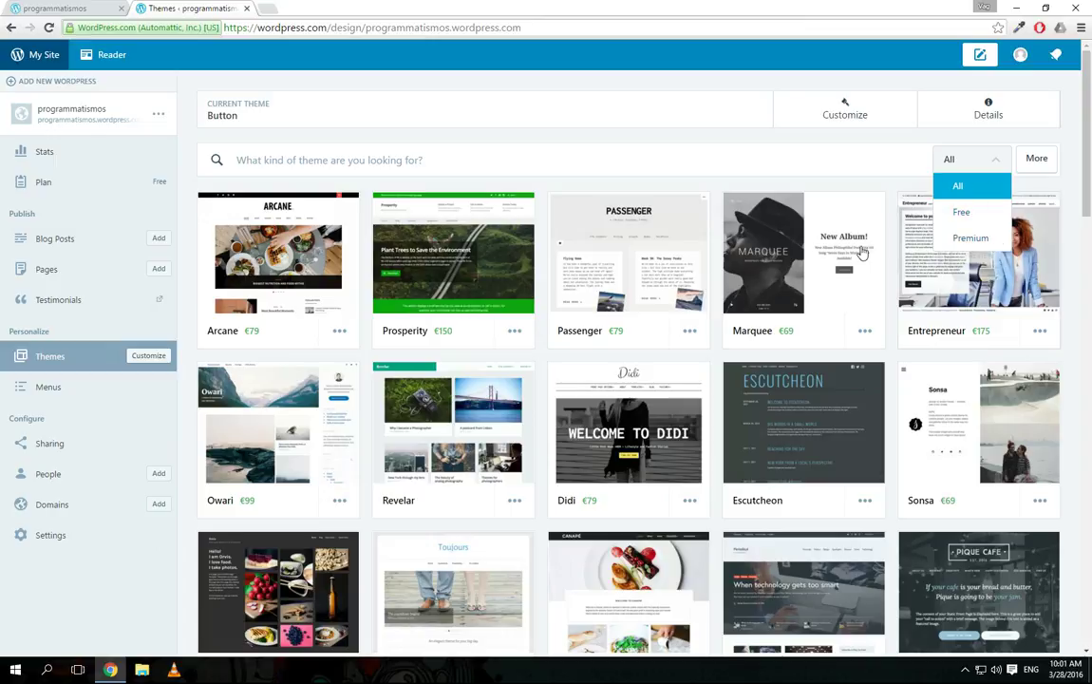
pyautogui.click(967, 214)
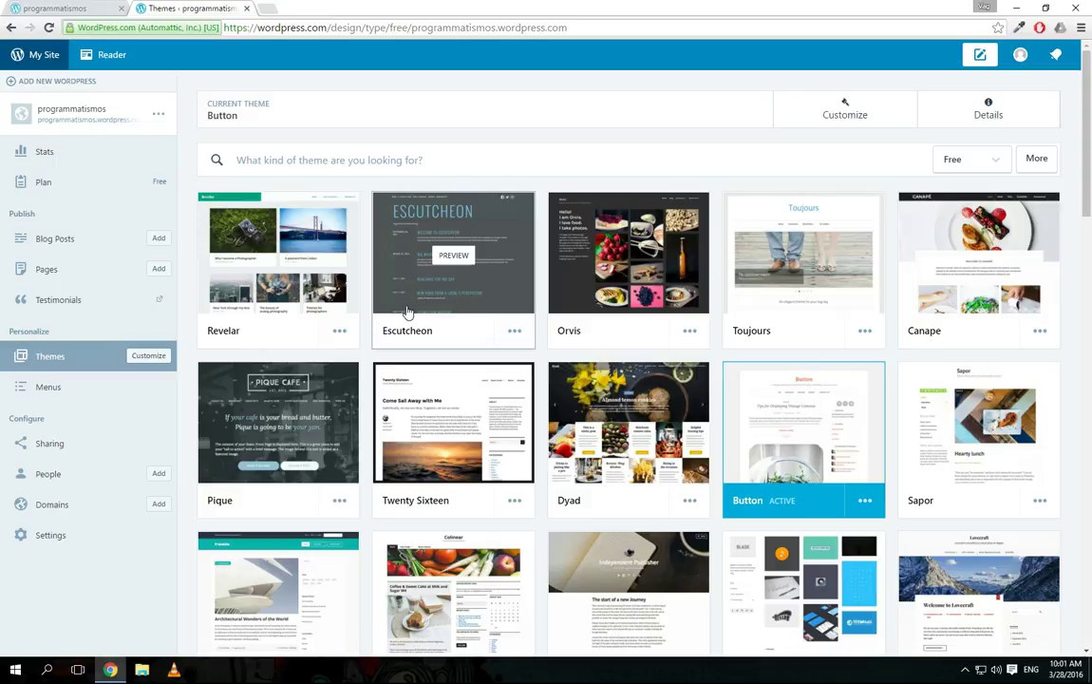
# Step: Open the active Button theme in the Customizer and look through the site preview
pyautogui.click(796, 430)
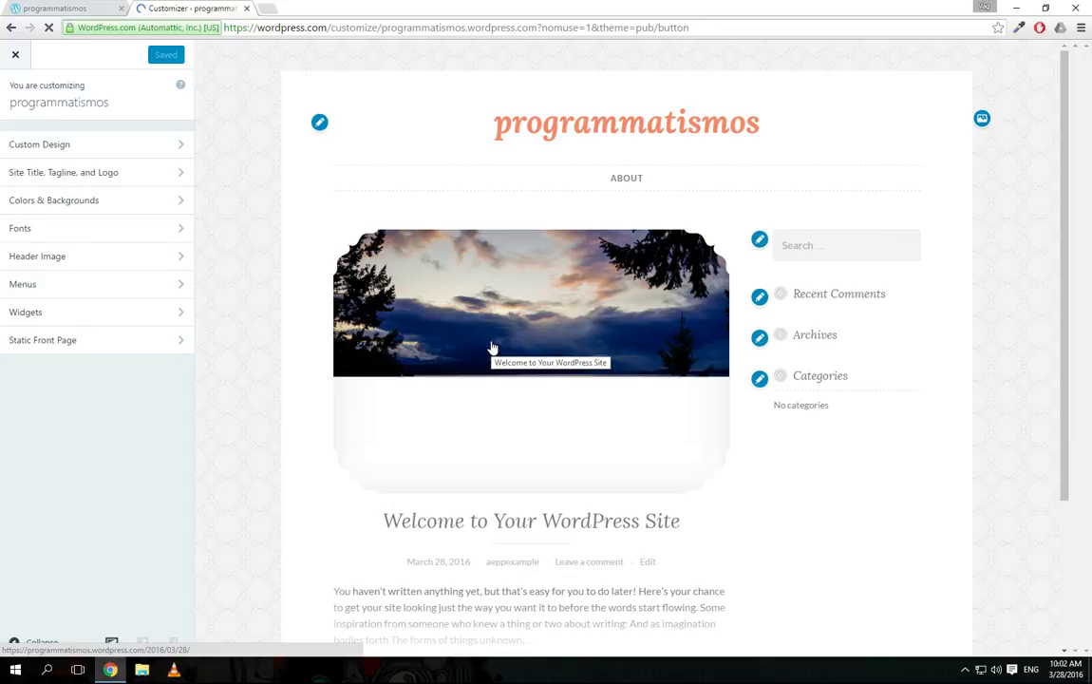
pyautogui.scroll(-2, 504, 348)
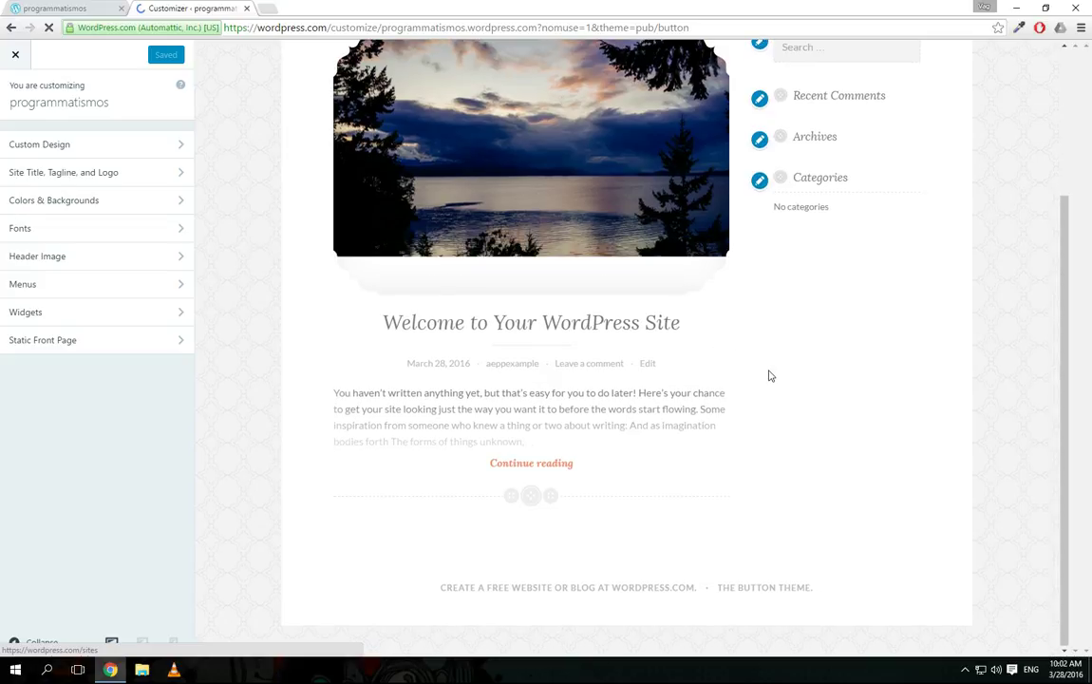
pyautogui.scroll(2, 807, 366)
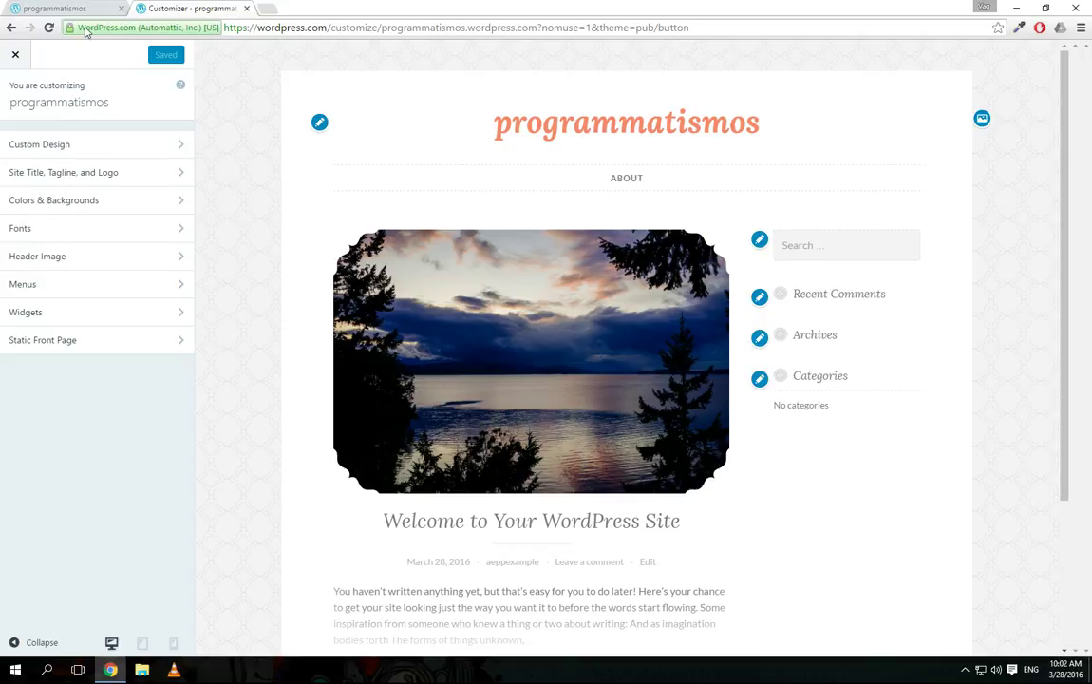
# Step: Reload the public programmatismos site to check the Button theme's appearance, and close the Customizer
pyautogui.click(55, 12)
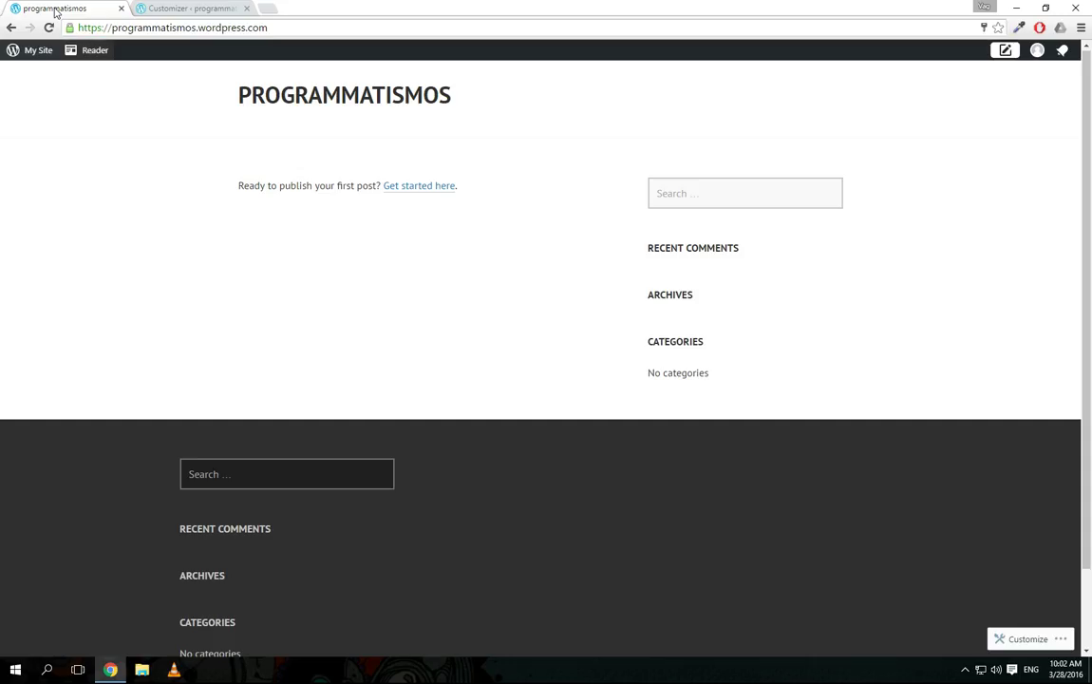
pyautogui.click(49, 28)
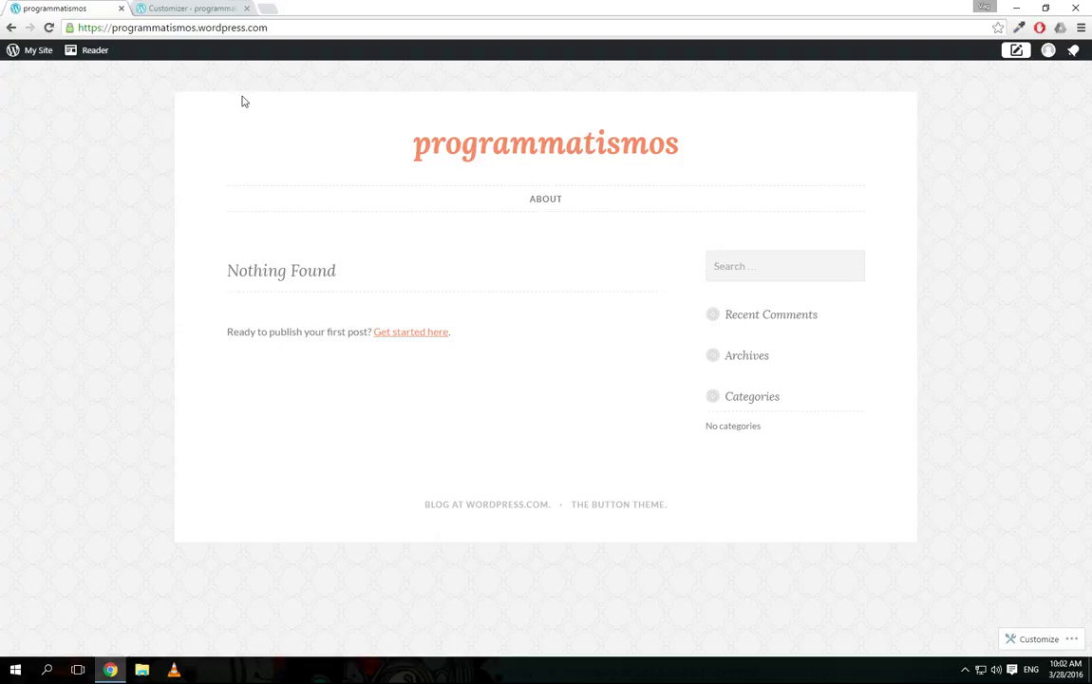
pyautogui.click(215, 14)
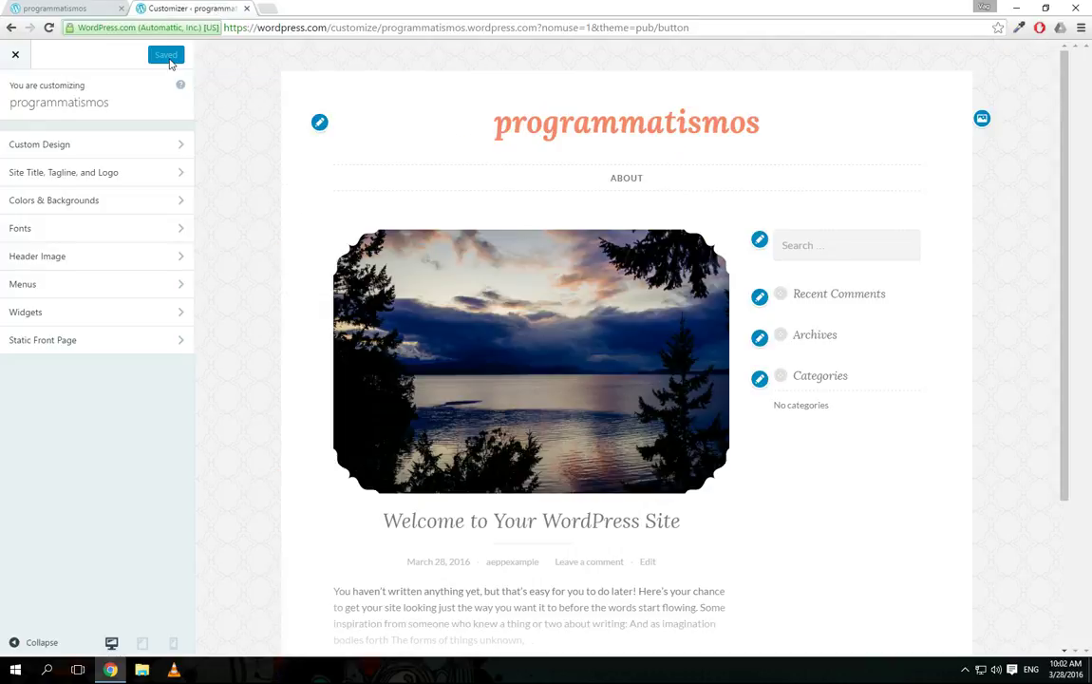
pyautogui.click(16, 57)
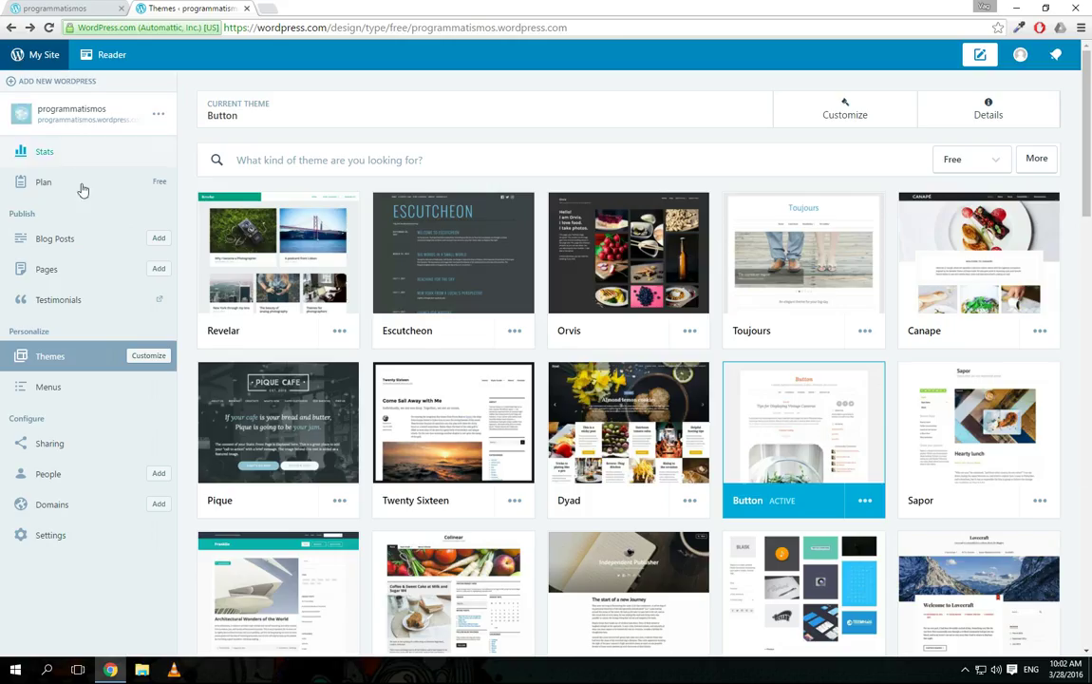
# Step: Create a new post and add a top-level category named "Ασκήσεις" to it
pyautogui.click(980, 57)
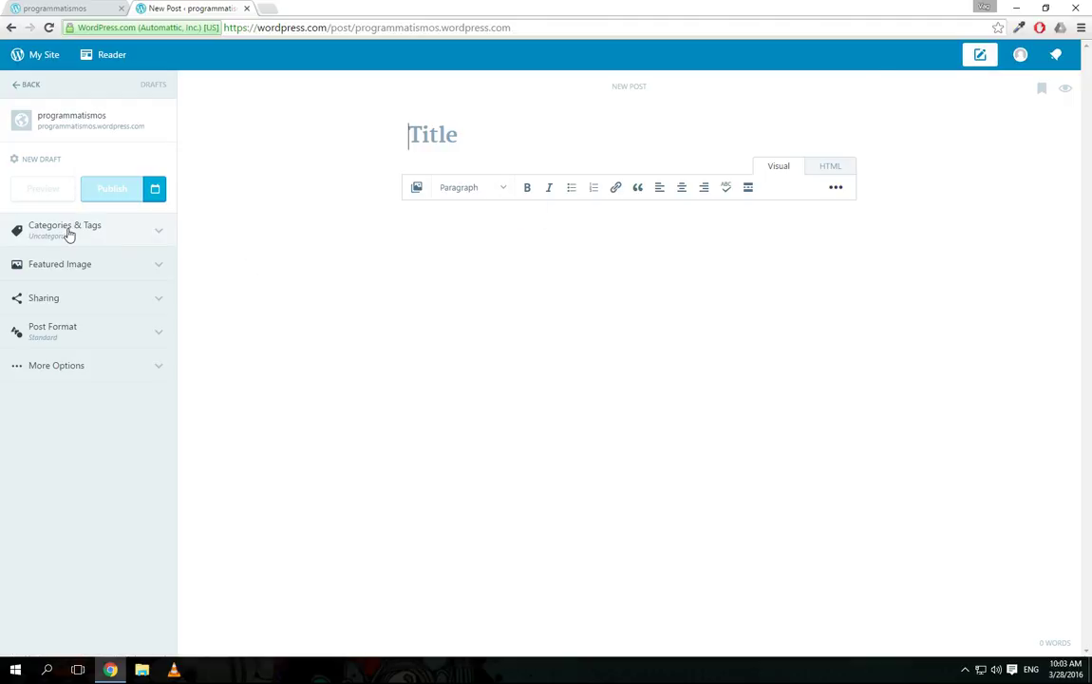
pyautogui.click(152, 233)
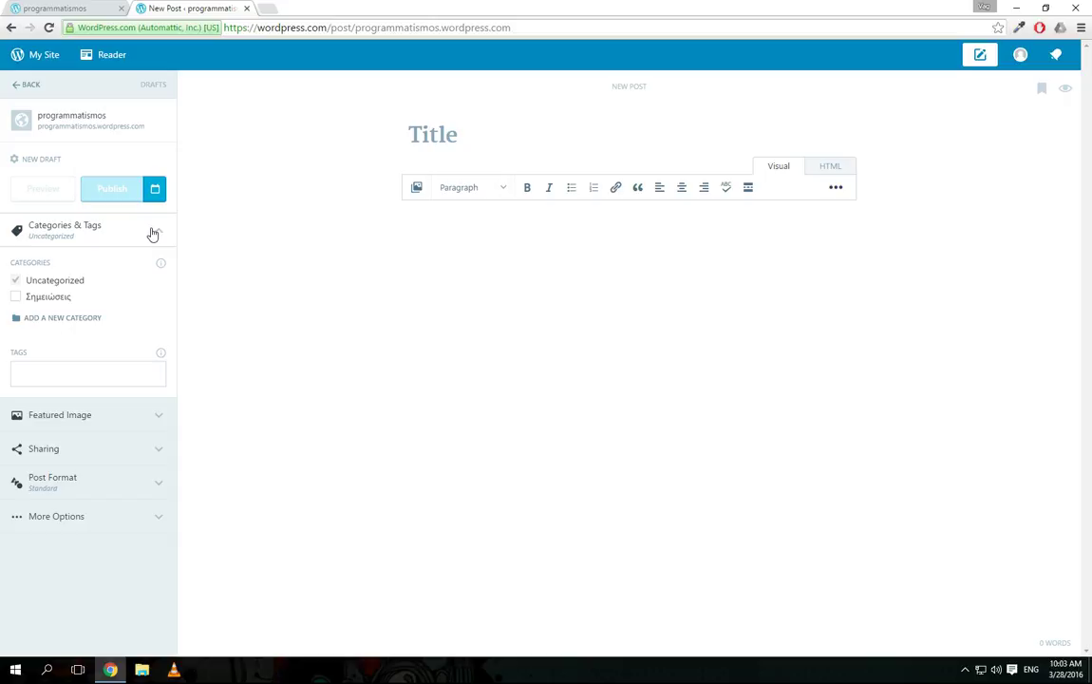
pyautogui.click(70, 322)
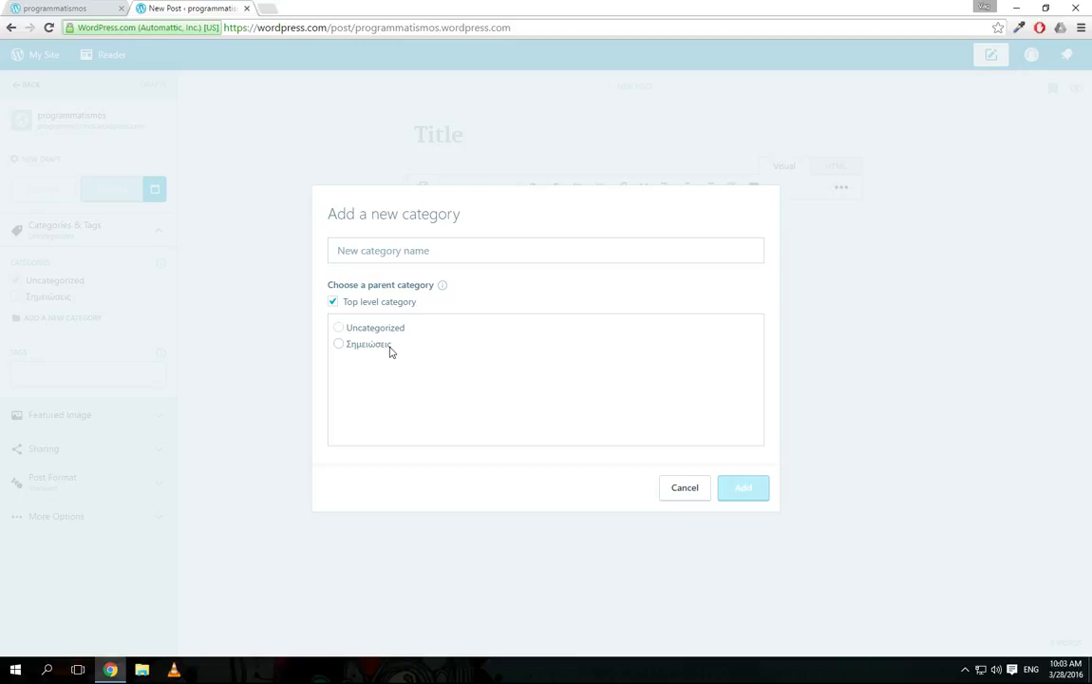
pyautogui.click(404, 247)
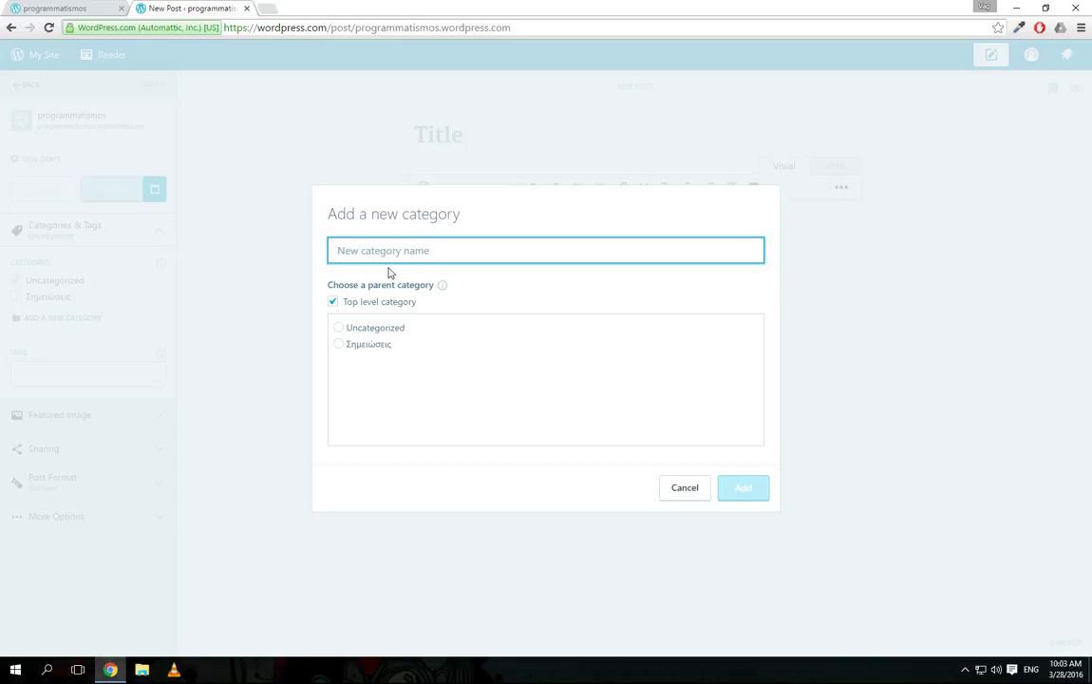
pyautogui.hotkey('alt', 'shift')
pyautogui.write('Ασκήσεις')
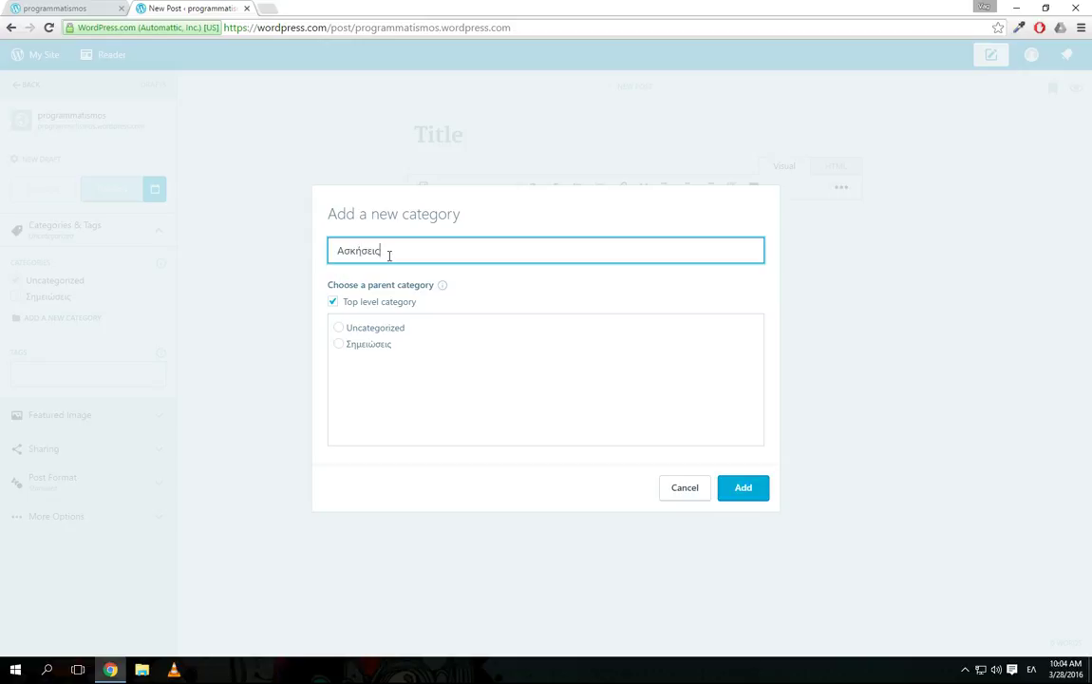
pyautogui.click(741, 485)
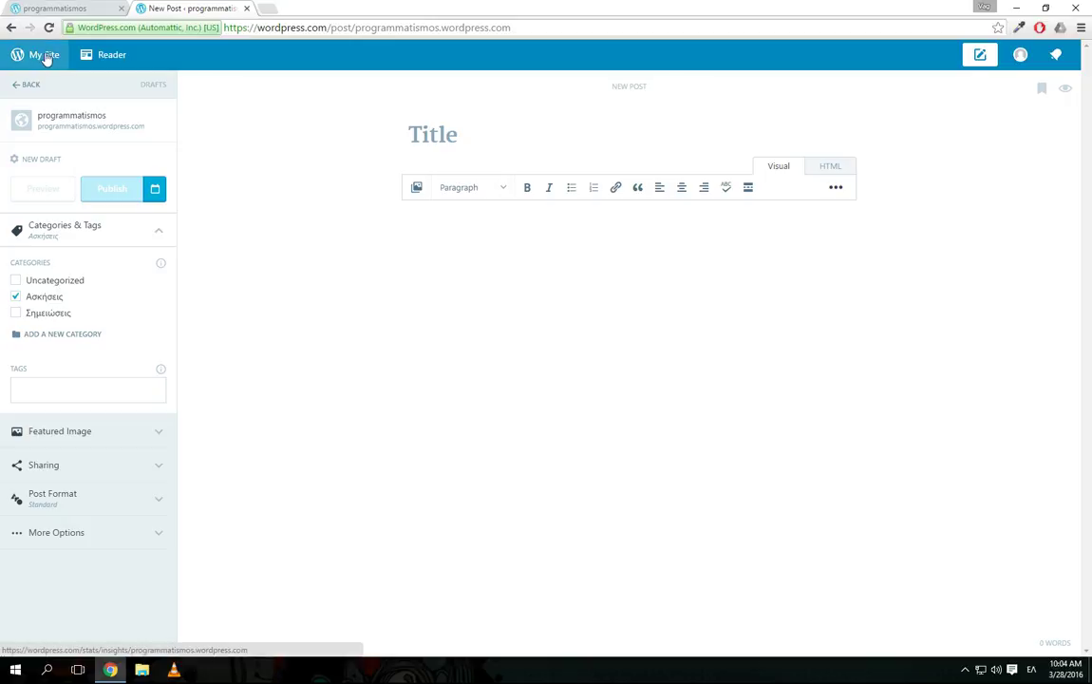
# Step: Reload the public site to check its categories and compare them with the post's category list
pyautogui.click(61, 9)
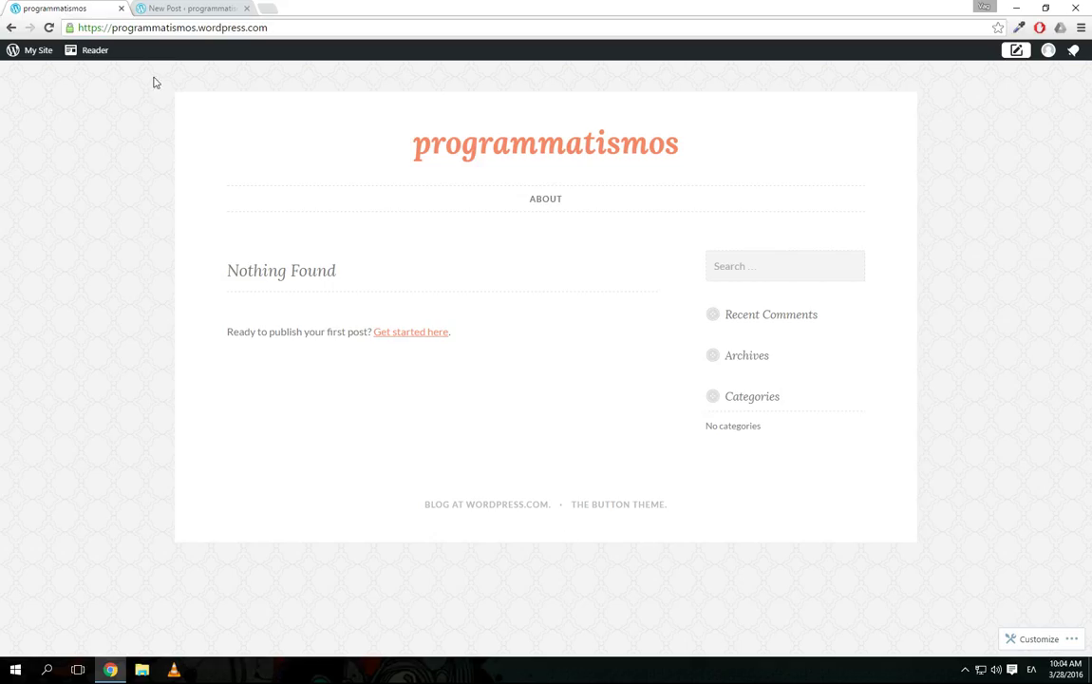
pyautogui.click(48, 27)
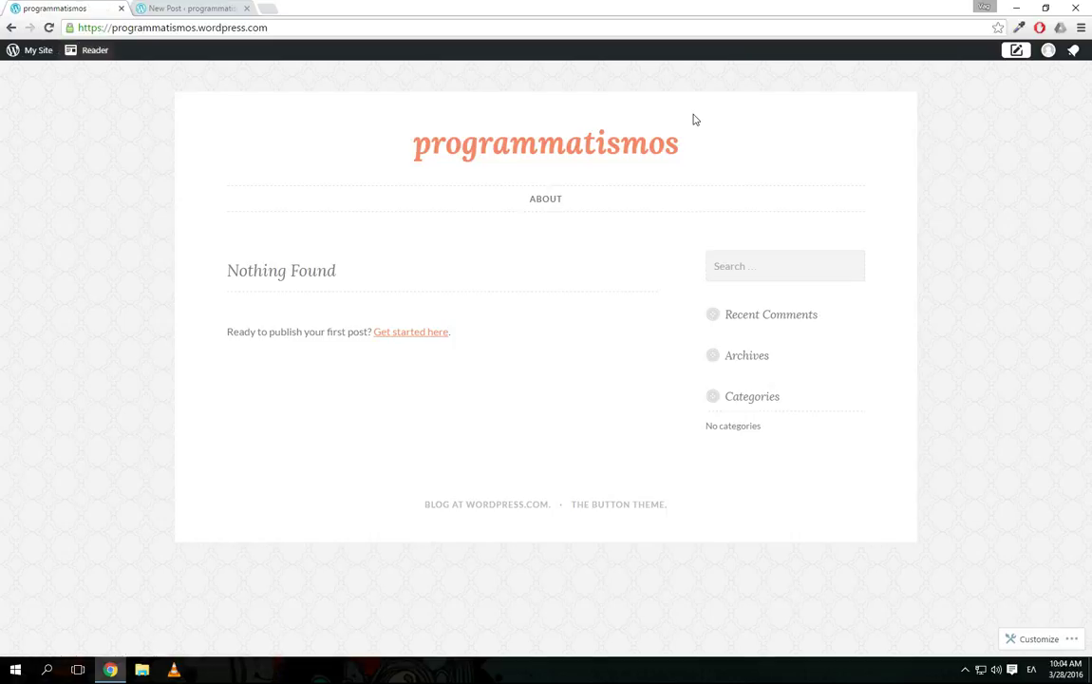
pyautogui.press('F5')
pyautogui.click(144, 9)
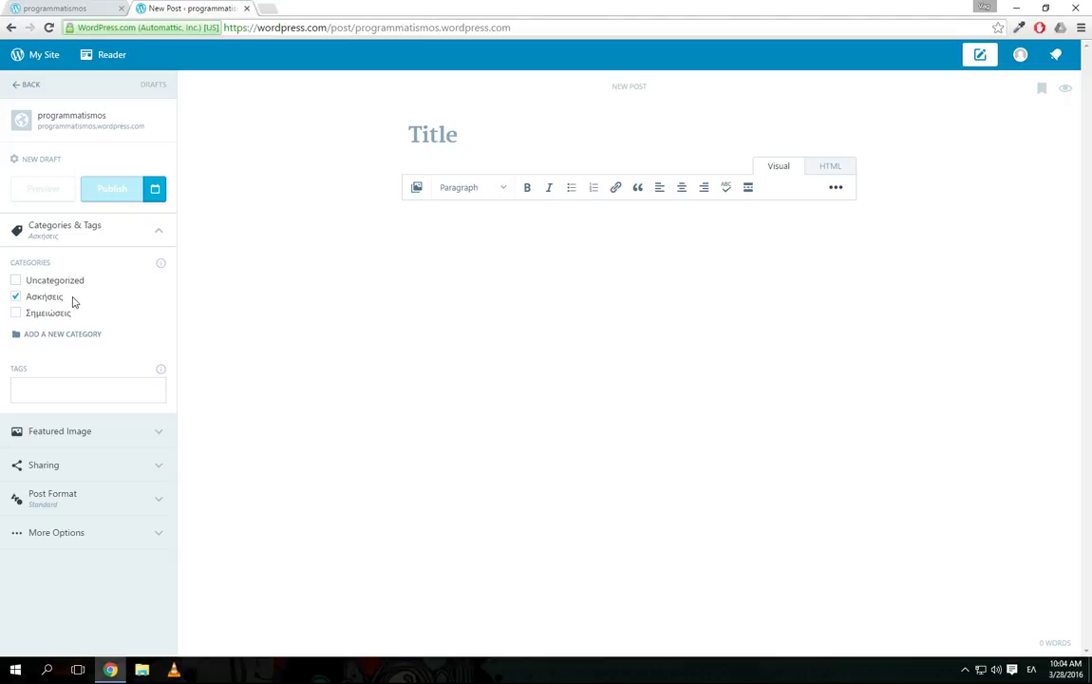
pyautogui.click(59, 9)
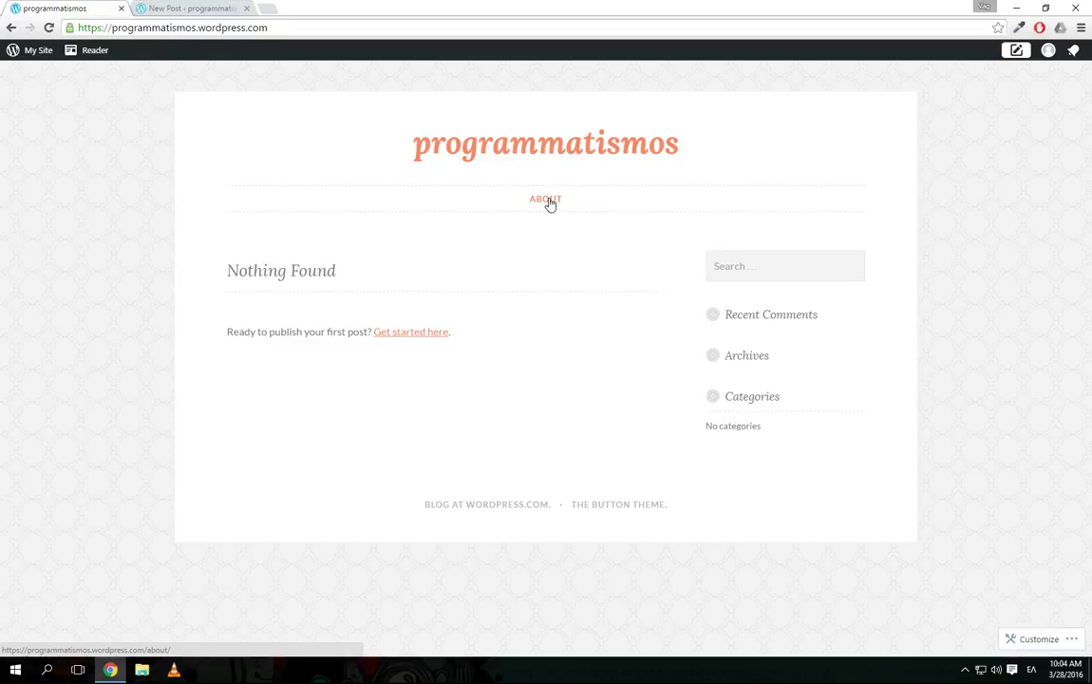
pyautogui.click(177, 10)
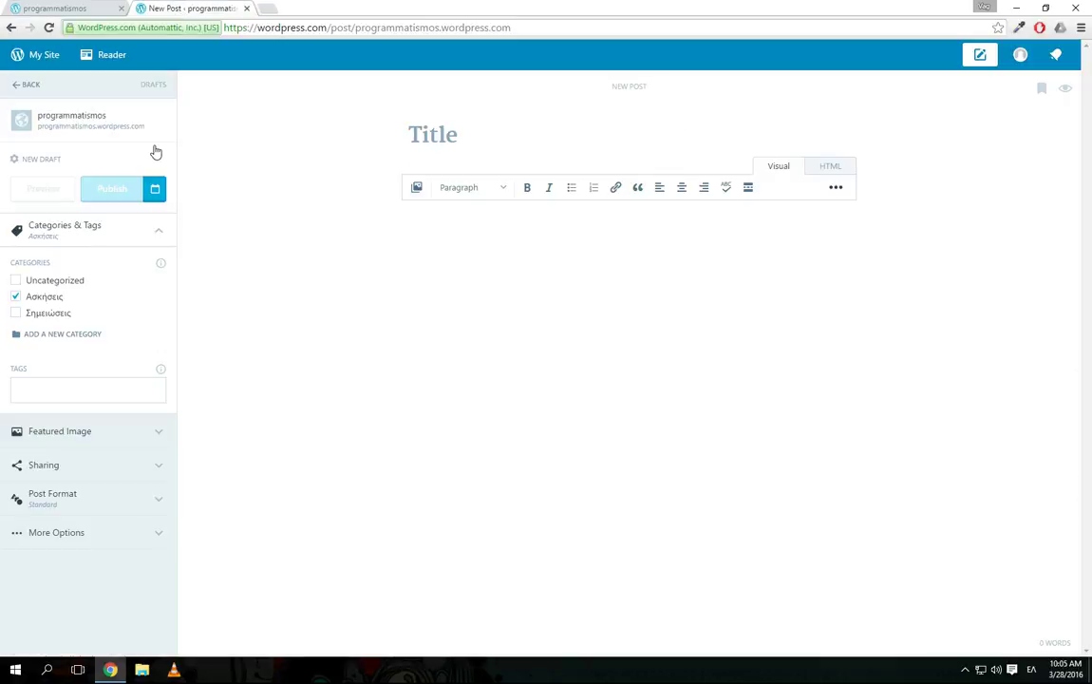
pyautogui.click(31, 88)
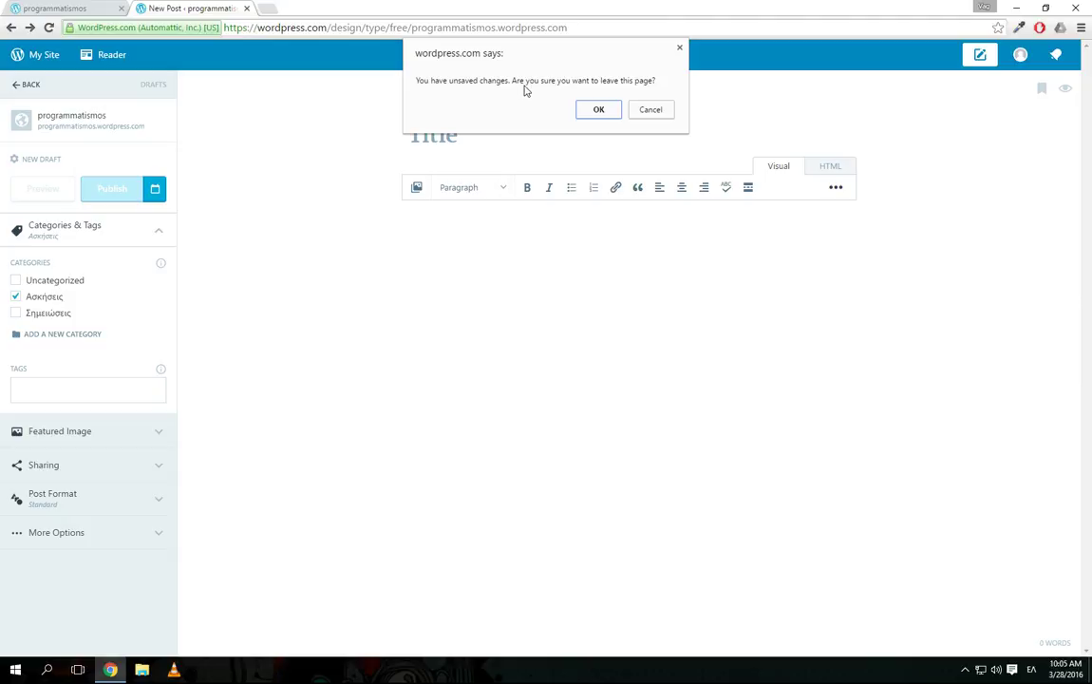
pyautogui.click(650, 110)
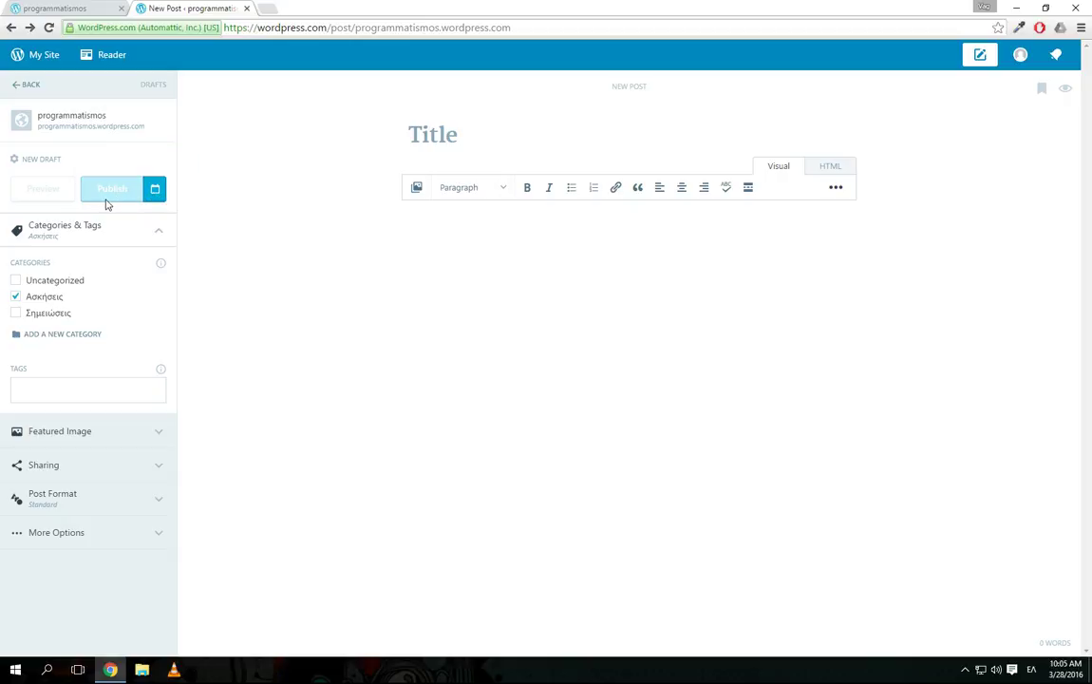
pyautogui.click(153, 190)
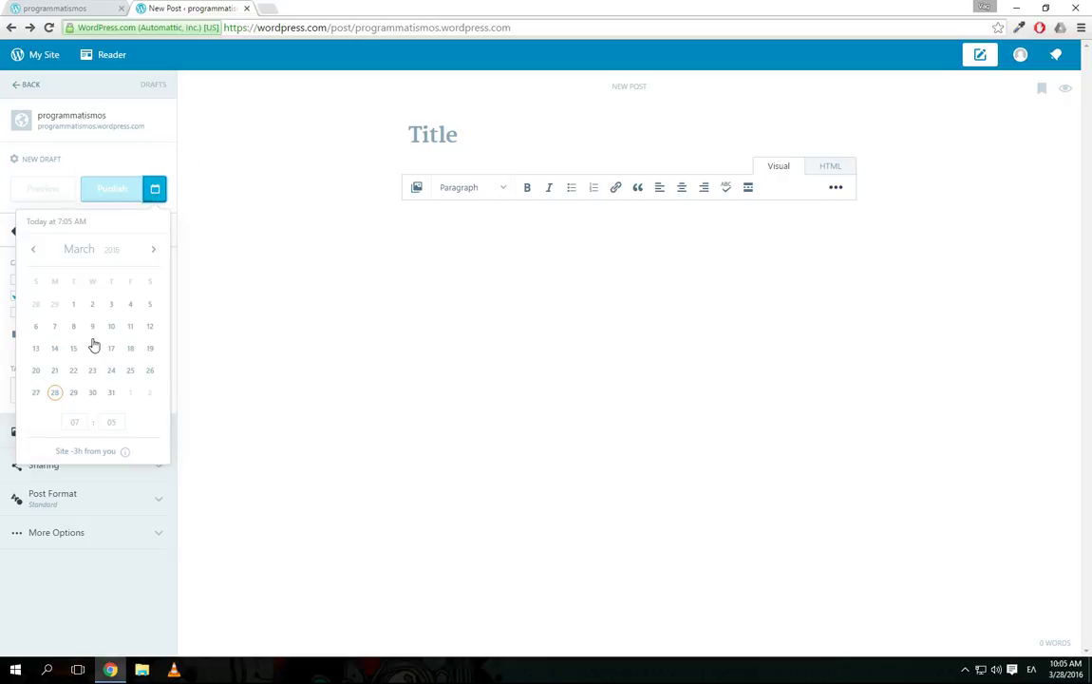
pyautogui.click(153, 188)
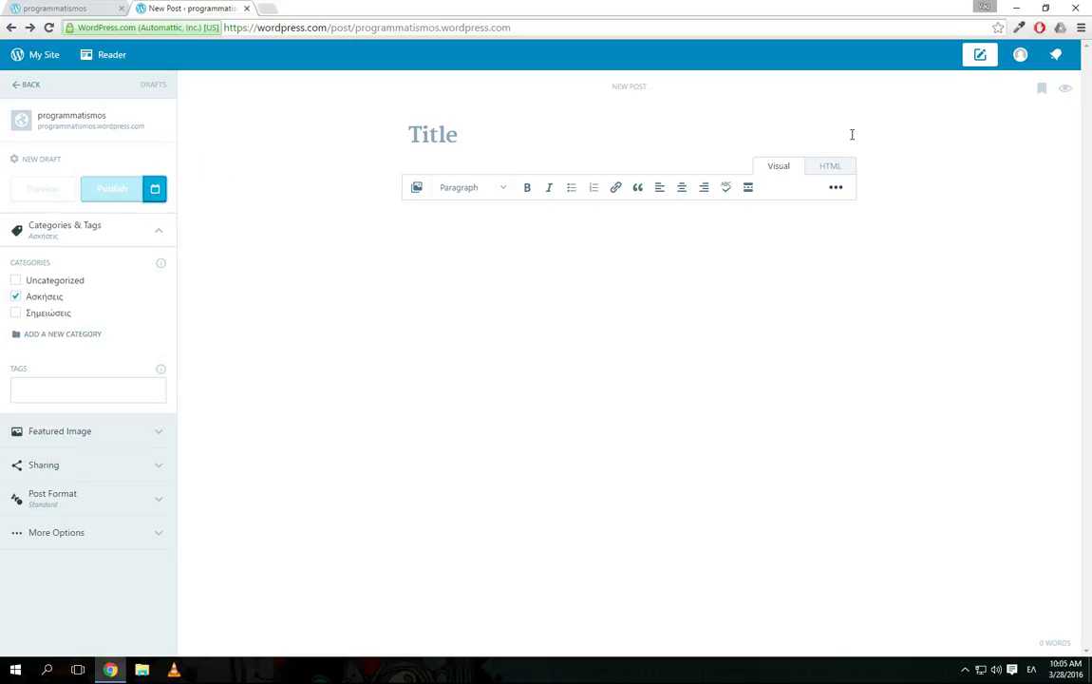
pyautogui.click(982, 57)
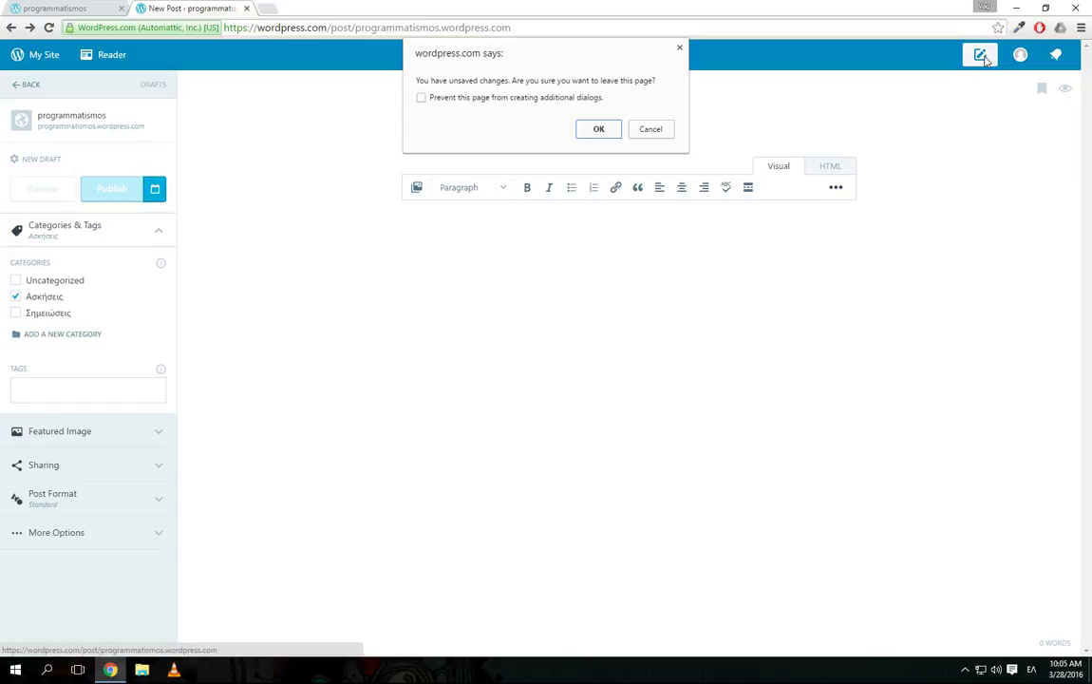
pyautogui.click(652, 138)
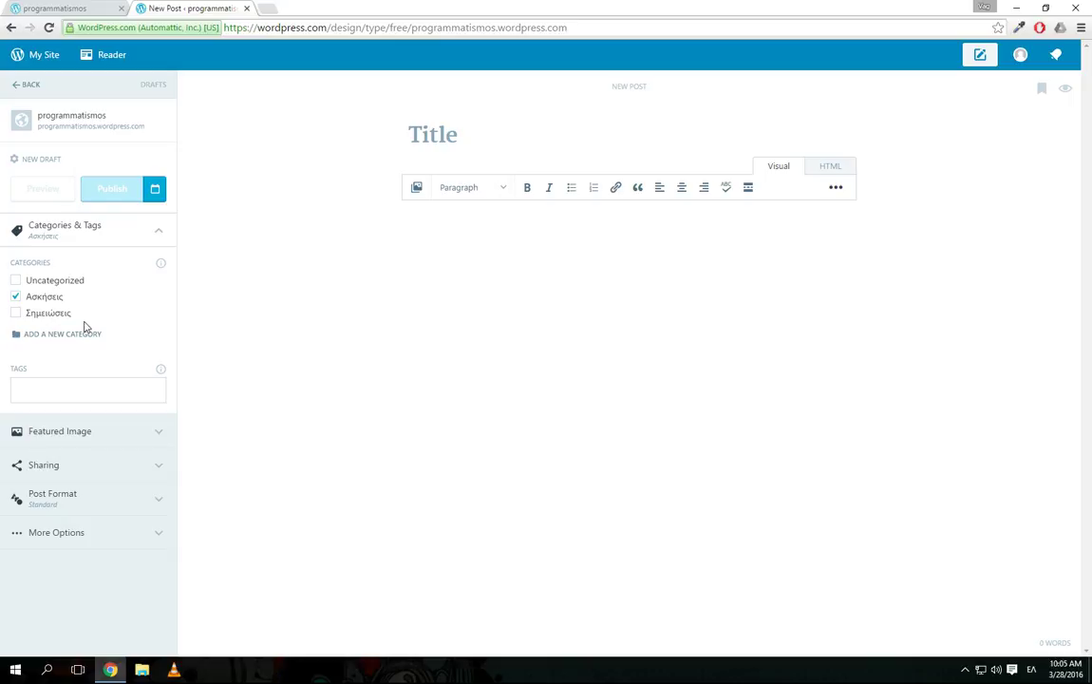
# Step: Discard the unsaved draft, leave the editor for the themes page, and start a new blank post
pyautogui.click(979, 54)
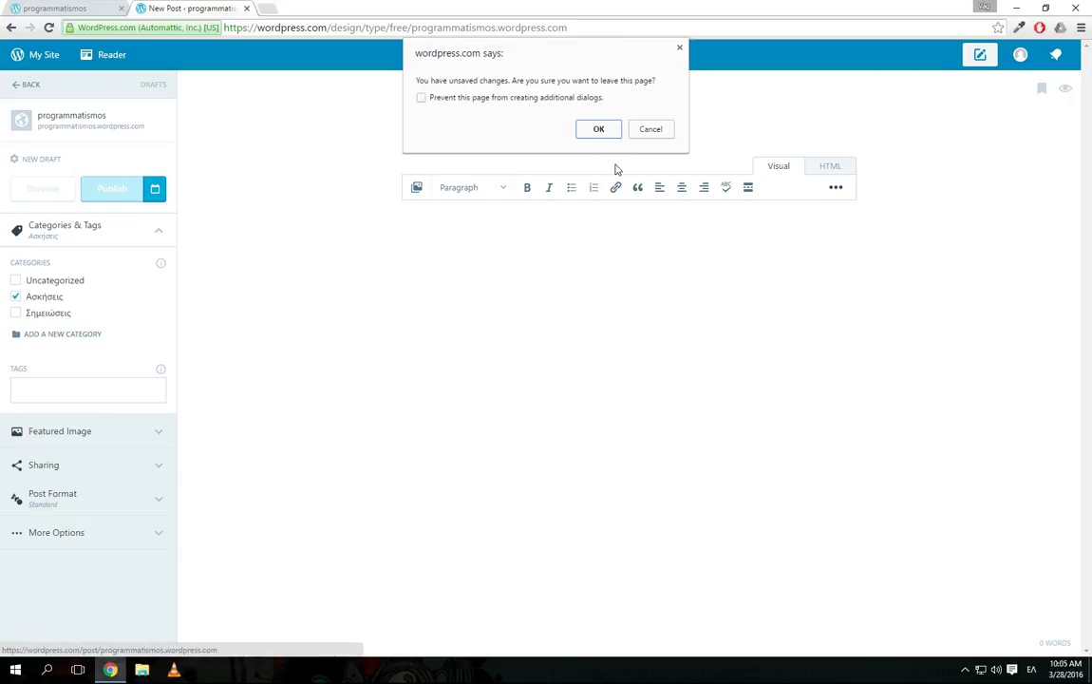
pyautogui.click(605, 129)
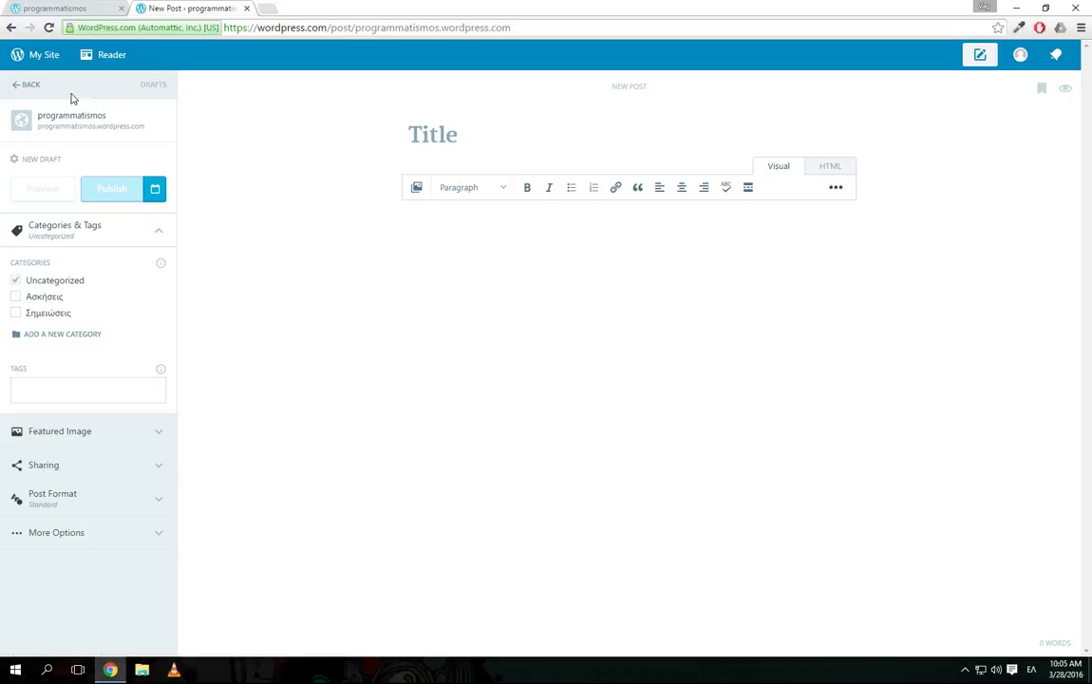
pyautogui.click(25, 84)
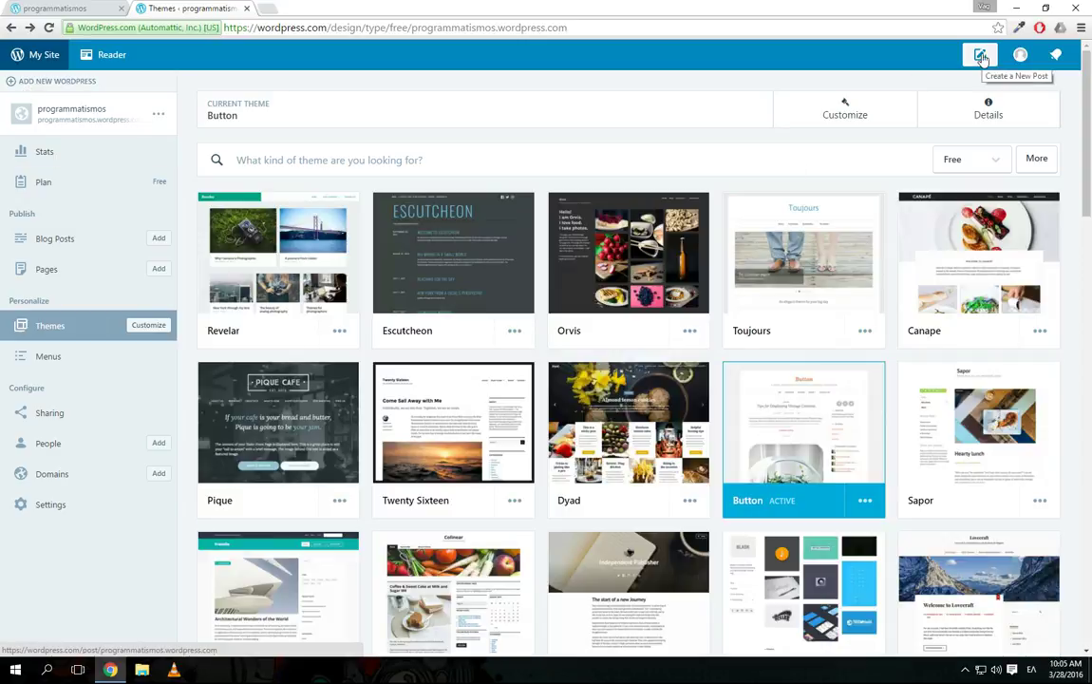
pyautogui.click(982, 56)
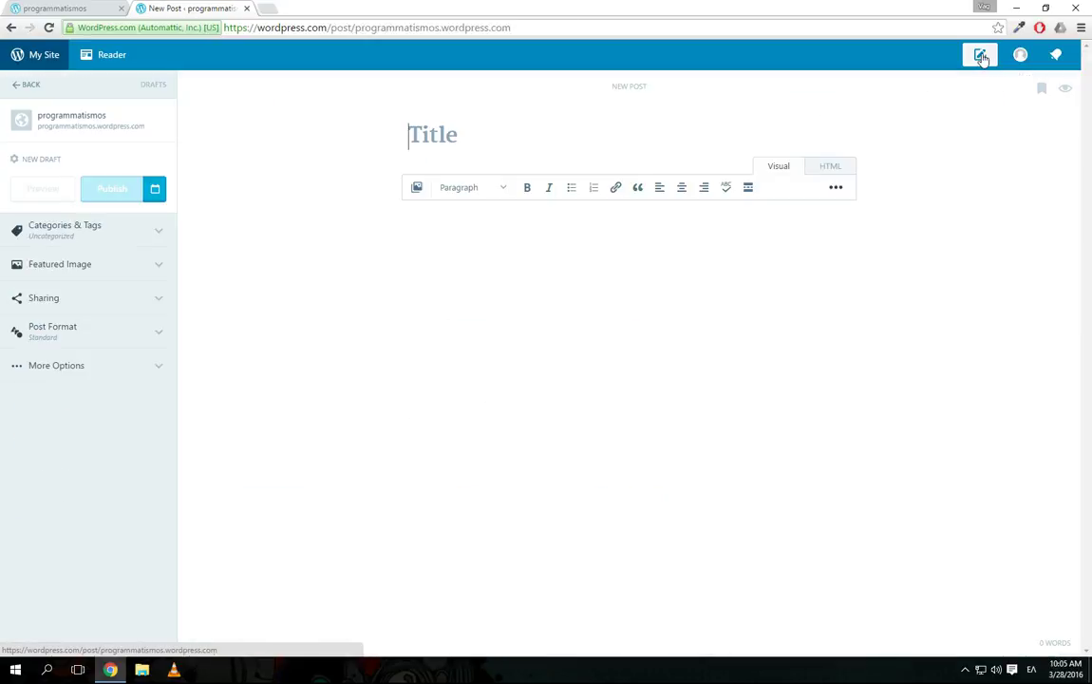
# Step: Compare the new post's category list with the public site, and leave the post editor for the themes page
pyautogui.click(148, 238)
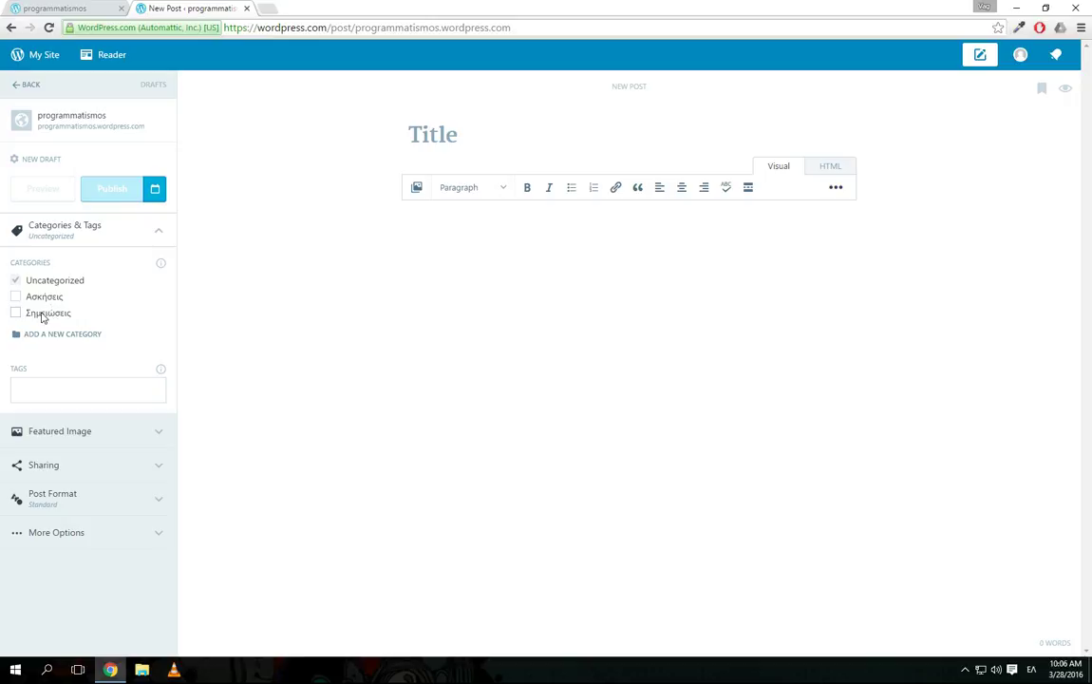
pyautogui.click(76, 8)
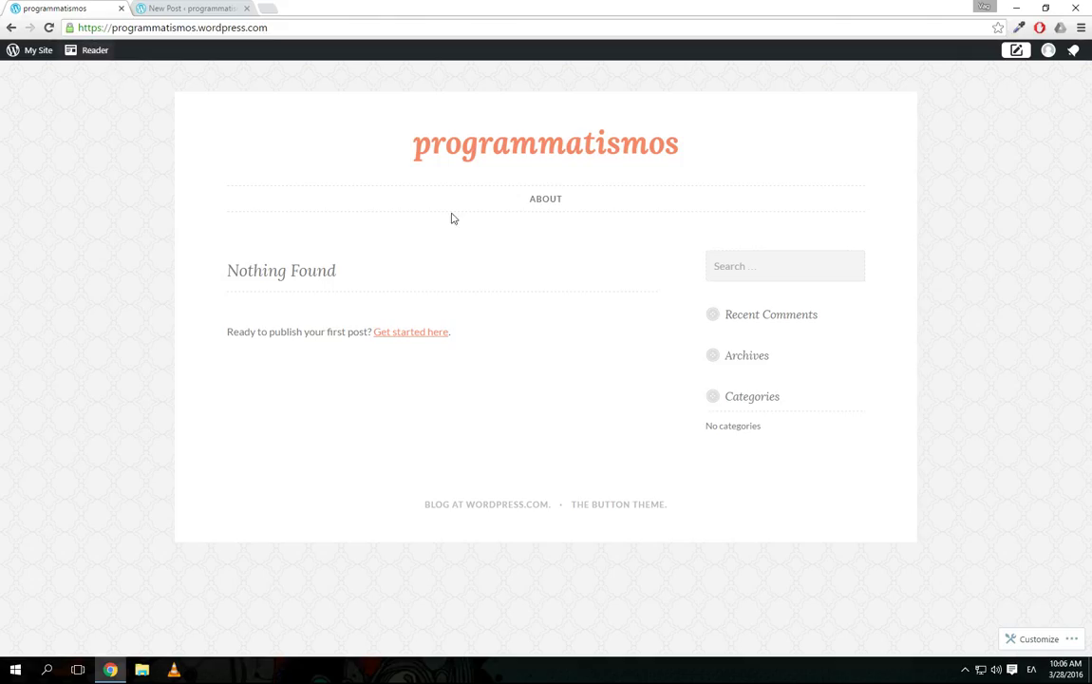
pyautogui.click(195, 9)
pyautogui.click(24, 86)
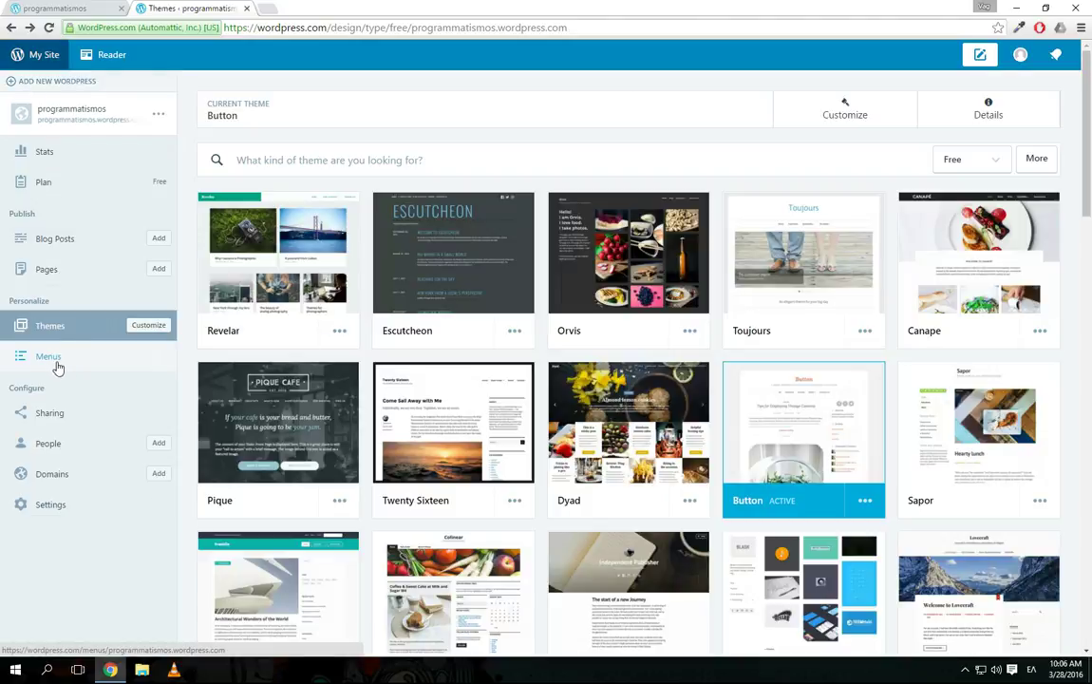
# Step: Check the navigation on the public site, and open the blog's menu management page to view the available menus
pyautogui.click(57, 7)
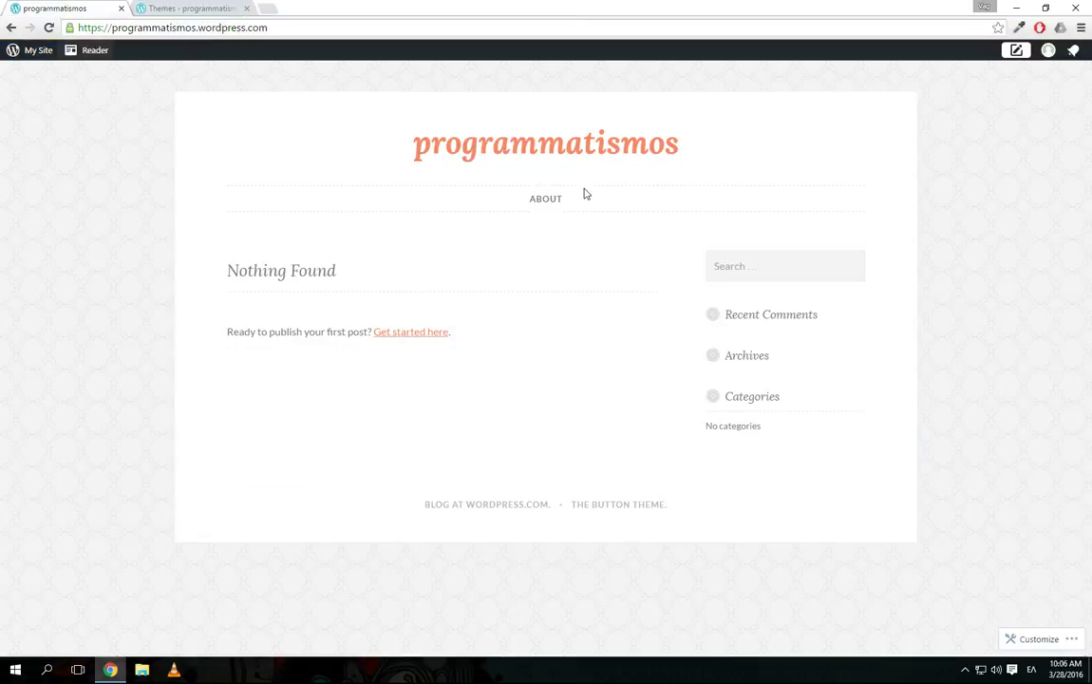
pyautogui.click(145, 8)
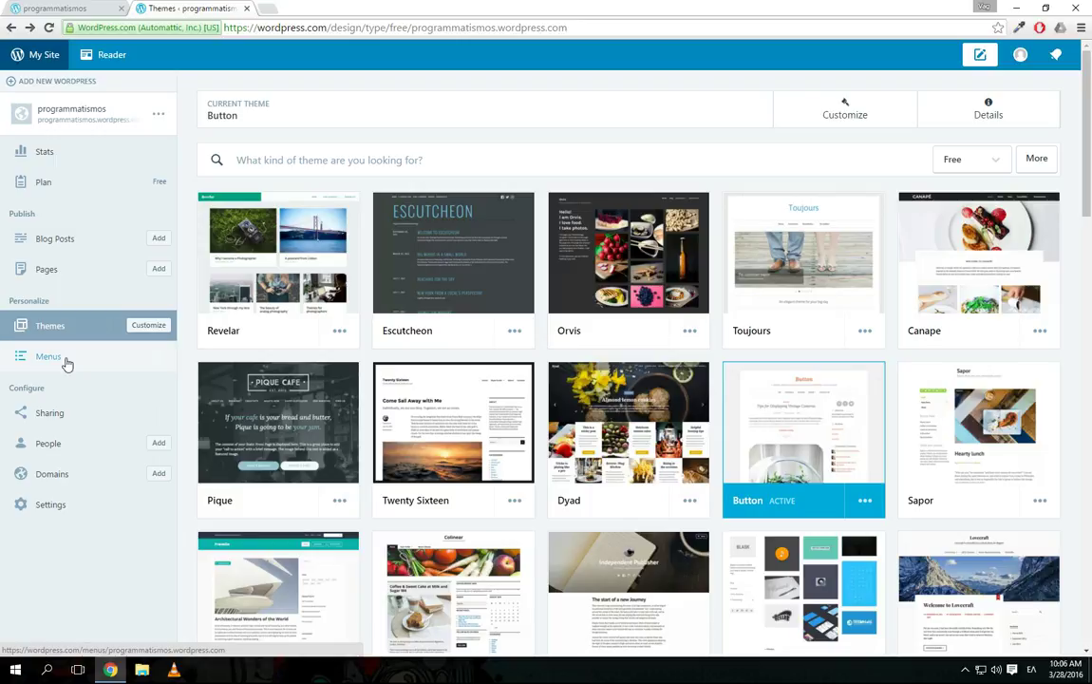
pyautogui.click(49, 356)
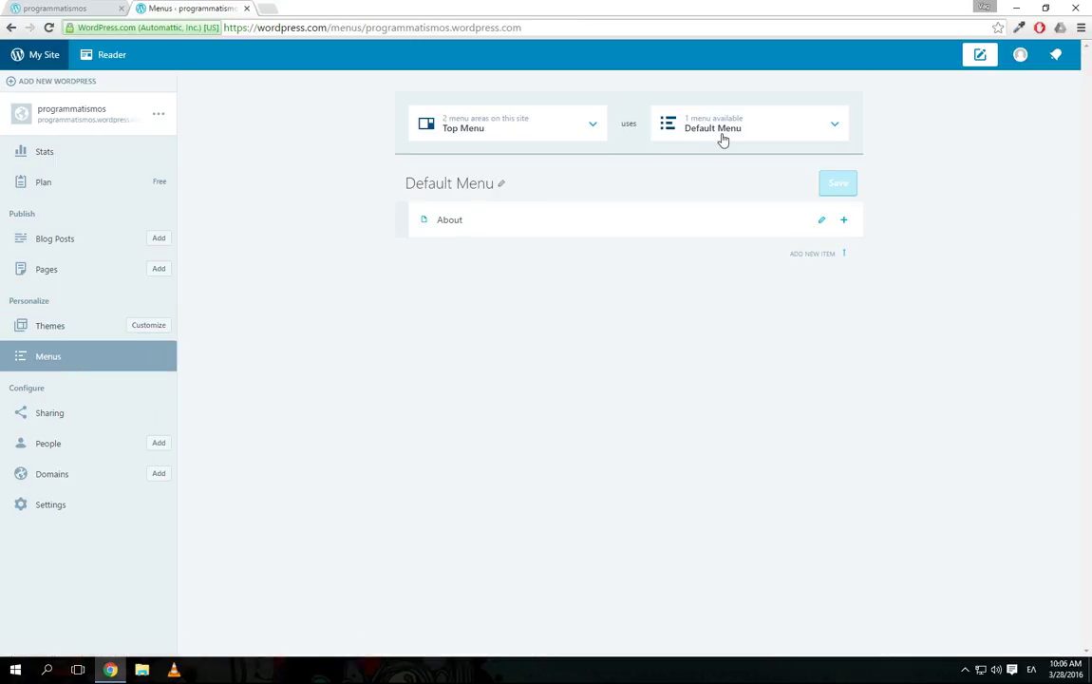
pyautogui.click(835, 130)
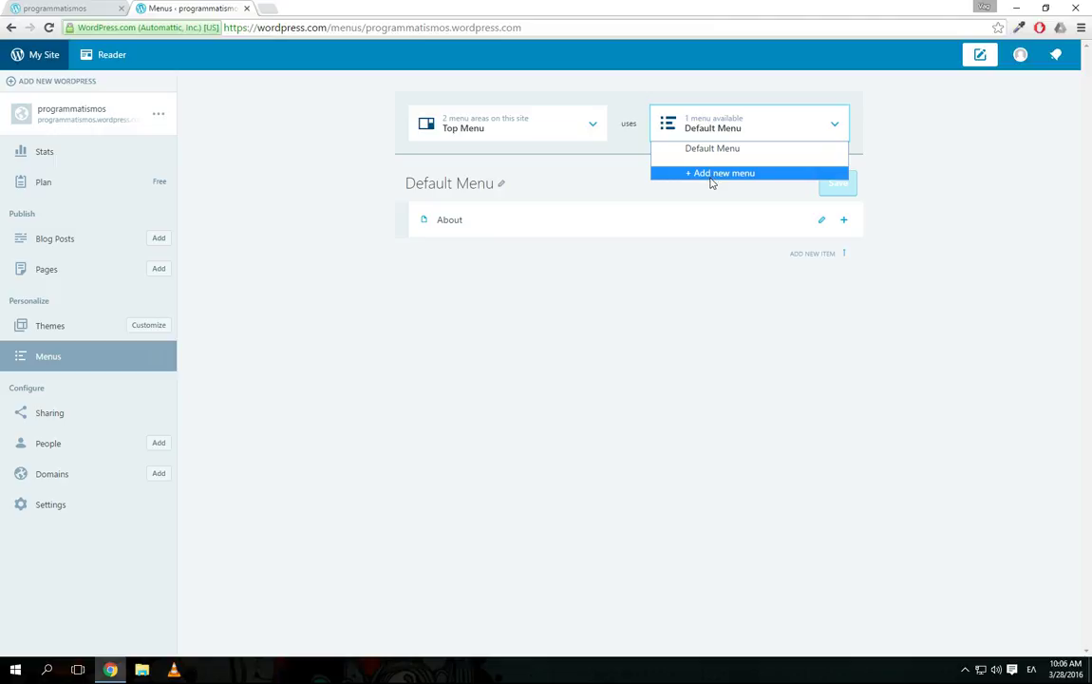
pyautogui.click(523, 280)
# Step: Rename the default menu as "Main Menu"
pyautogui.click(501, 184)
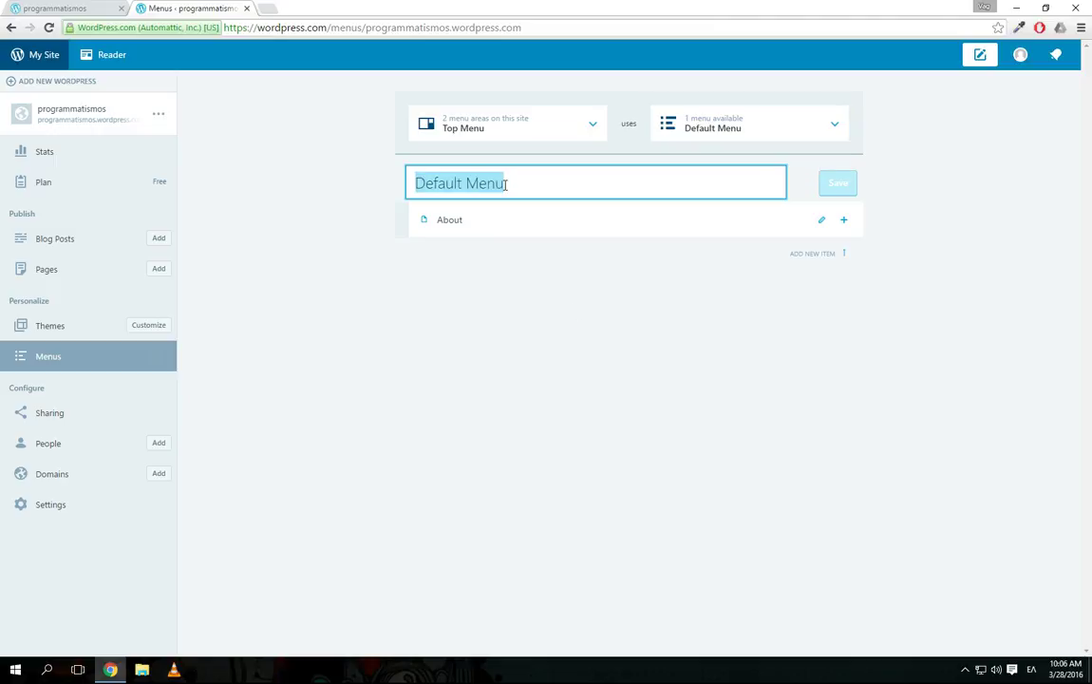
pyautogui.tripleClick(511, 183)
pyautogui.hotkey('alt', 'shift')
pyautogui.write('Main Menu')
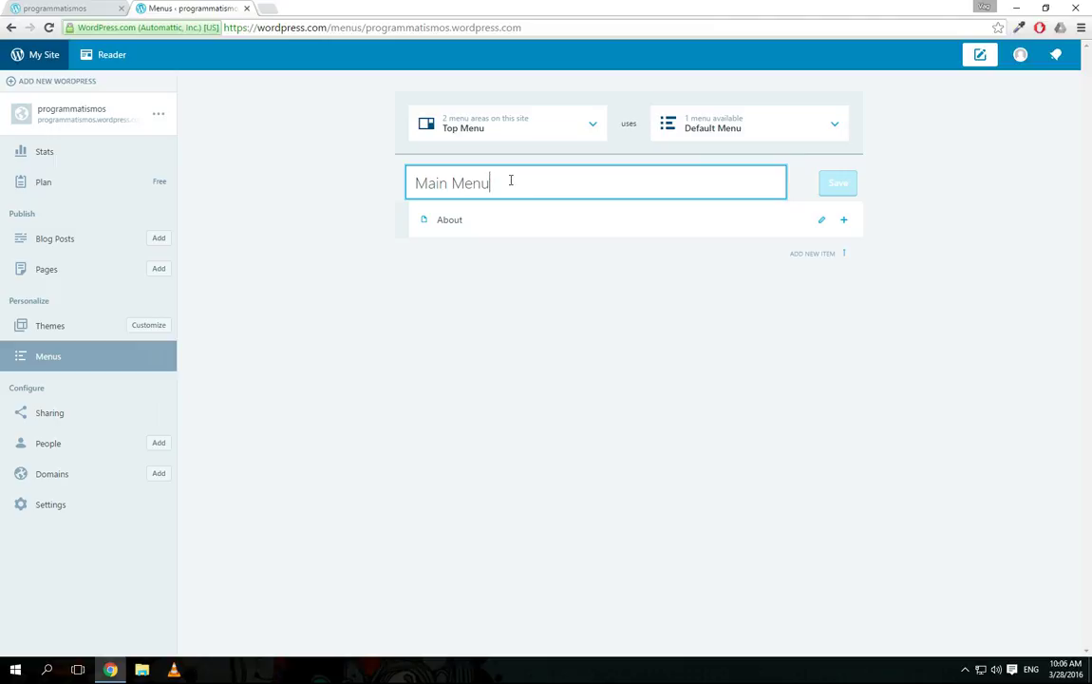
pyautogui.press('Return')
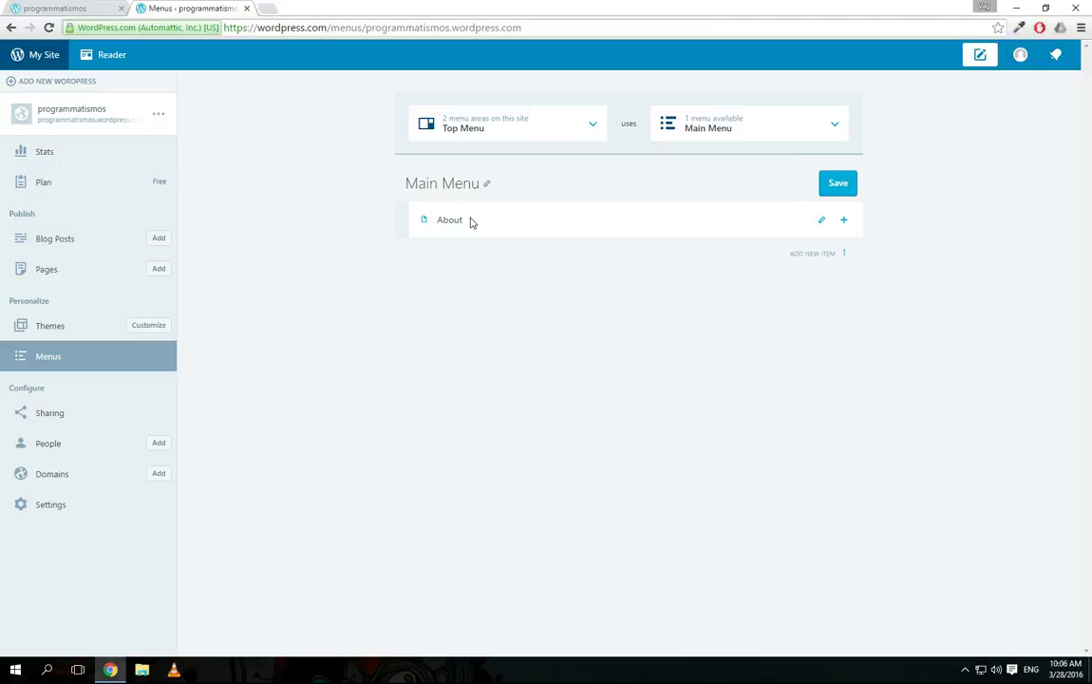
# Step: Create a new menu item above About and name it "Σημειώσεις"
pyautogui.click(844, 225)
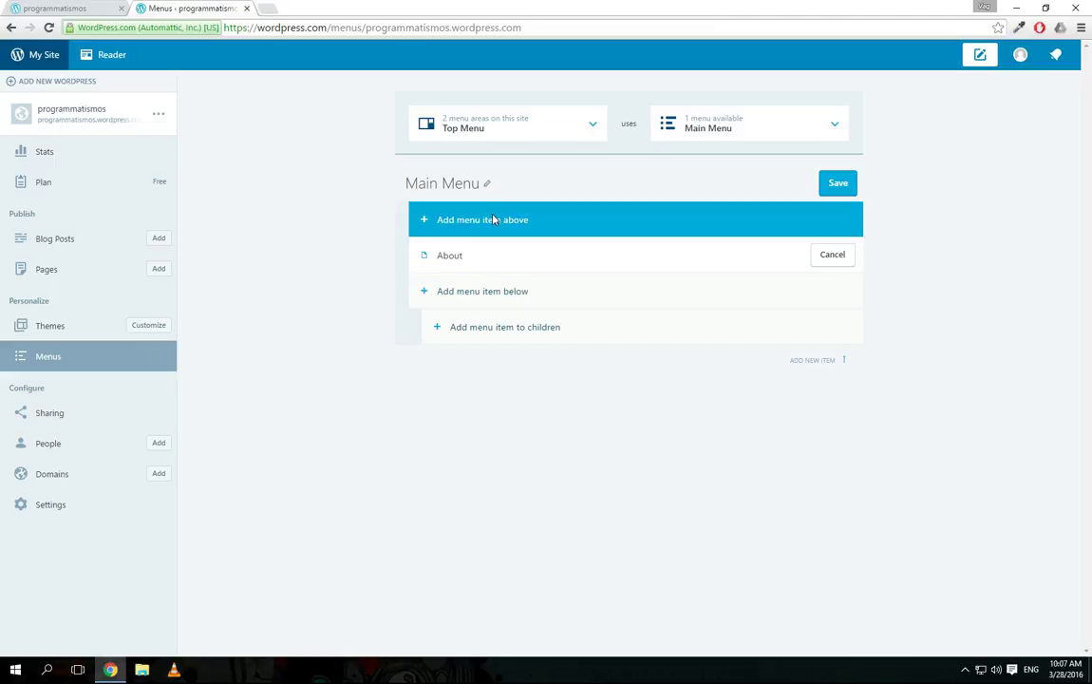
pyautogui.click(425, 224)
pyautogui.tripleClick(505, 224)
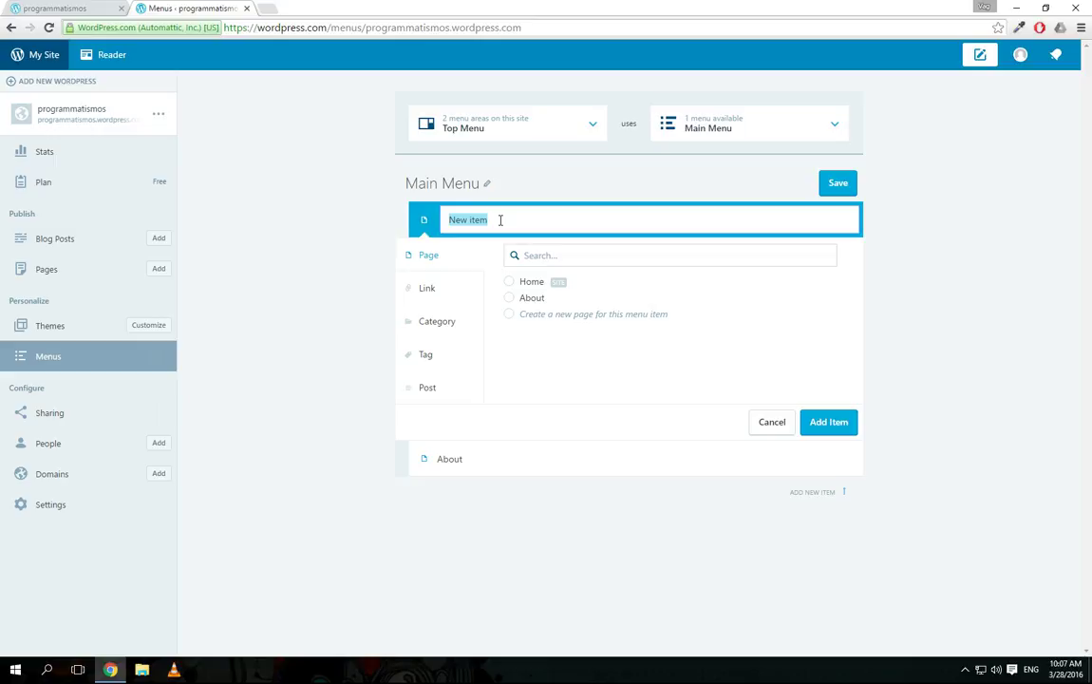
pyautogui.hotkey('alt', 'shift')
pyautogui.write('Σημειώσεις')
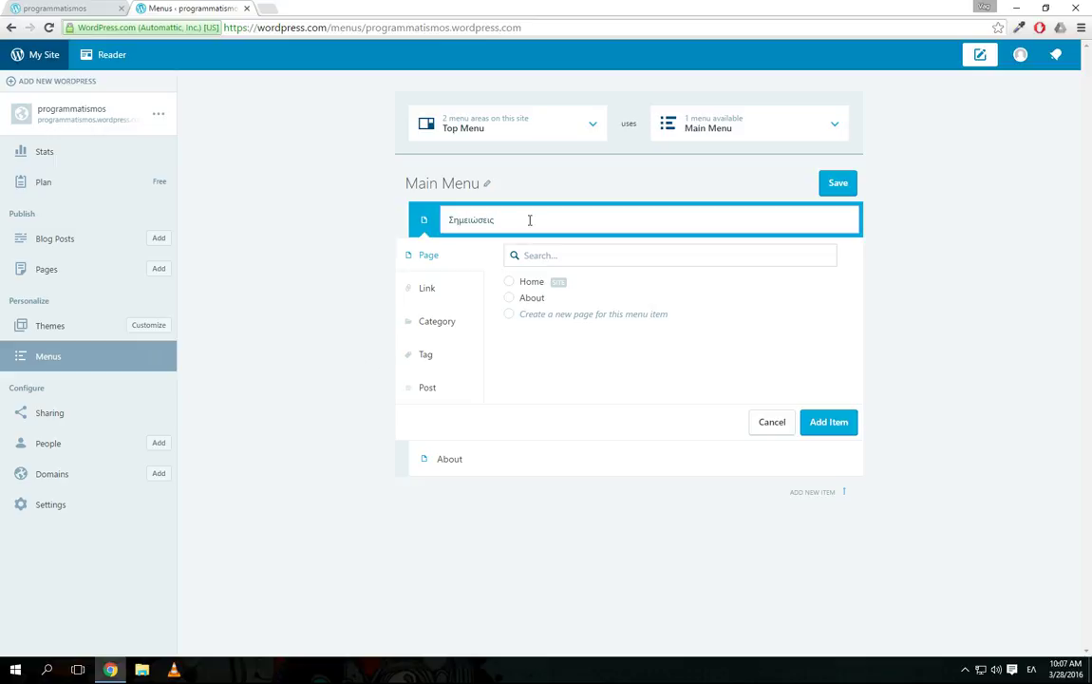
# Step: Add the new menu item as a link to the Σημειώσεις category, and save the Main Menu
pyautogui.click(62, 9)
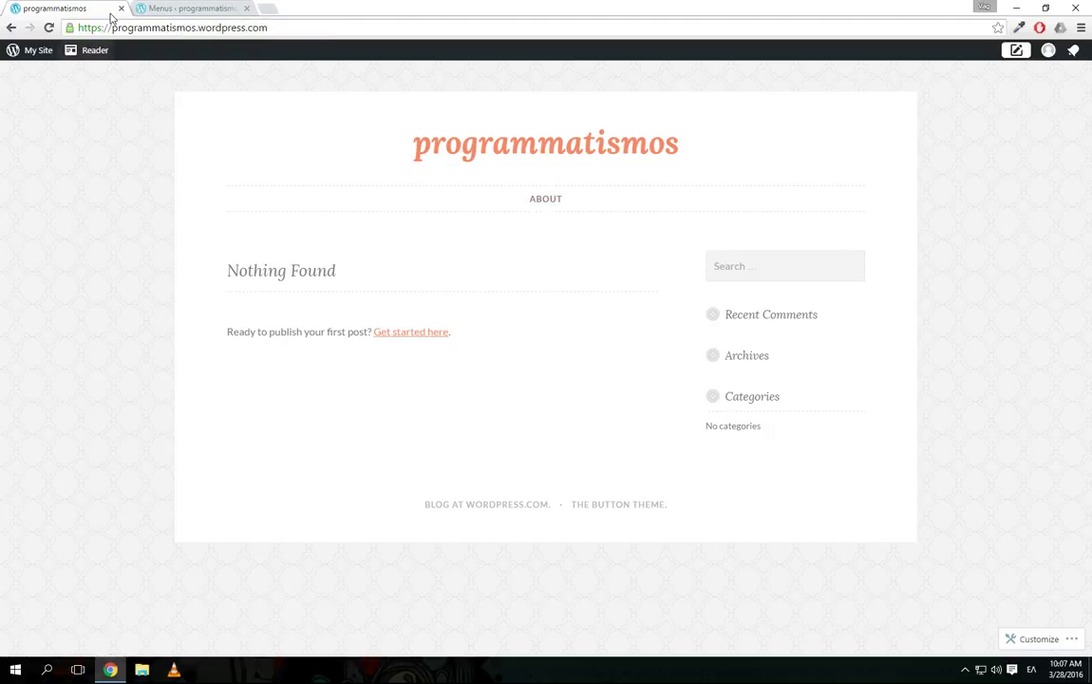
pyautogui.click(174, 10)
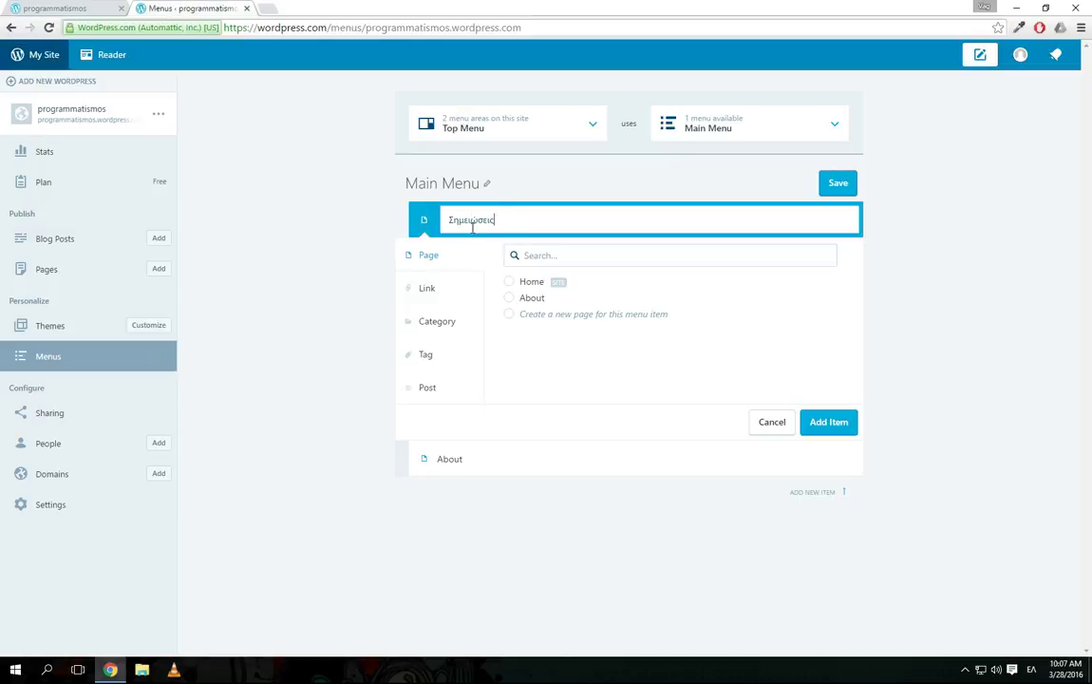
pyautogui.click(433, 329)
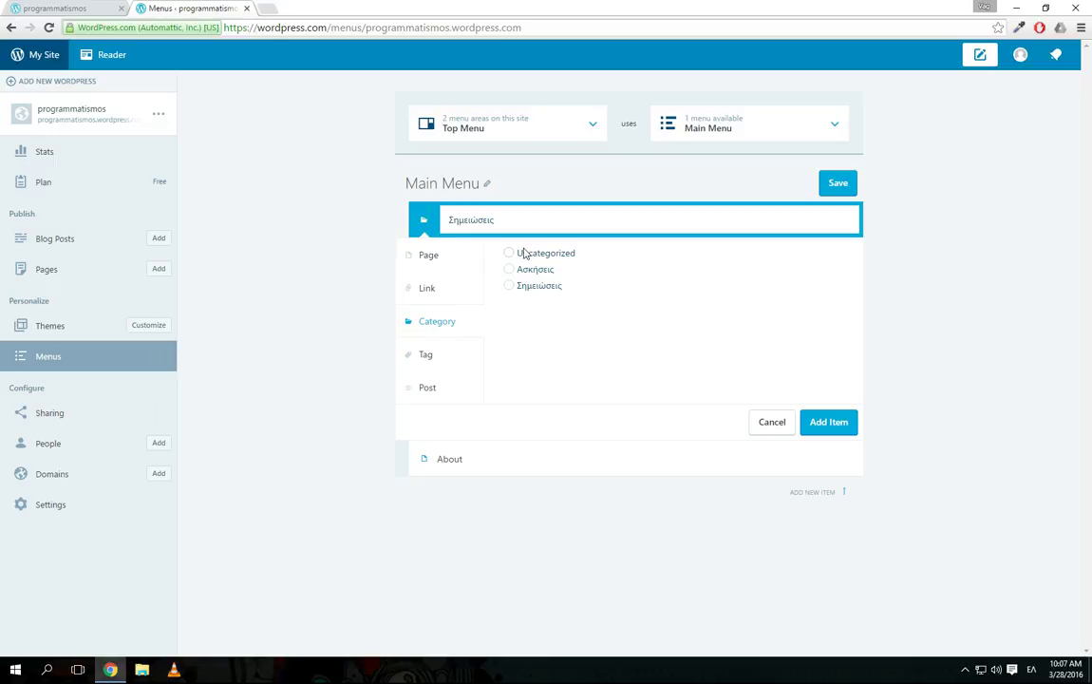
pyautogui.click(510, 287)
pyautogui.click(812, 419)
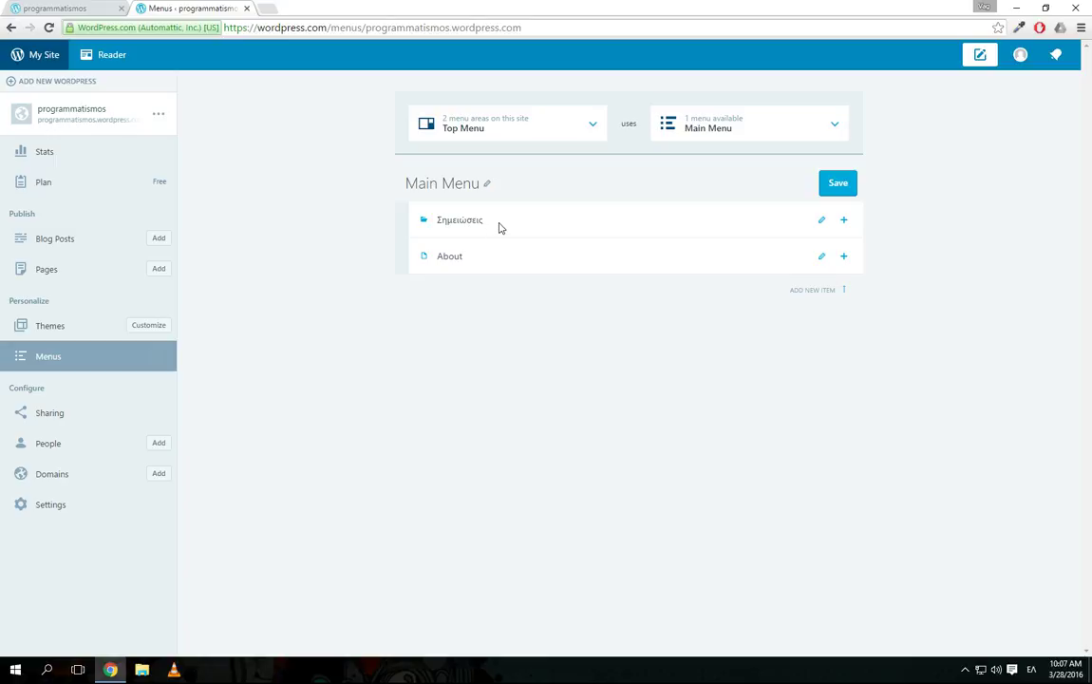
pyautogui.moveTo(526, 228)
pyautogui.mouseDown()
pyautogui.moveTo(526, 266)
pyautogui.moveTo(519, 219)
pyautogui.mouseUp()
pyautogui.click(835, 187)
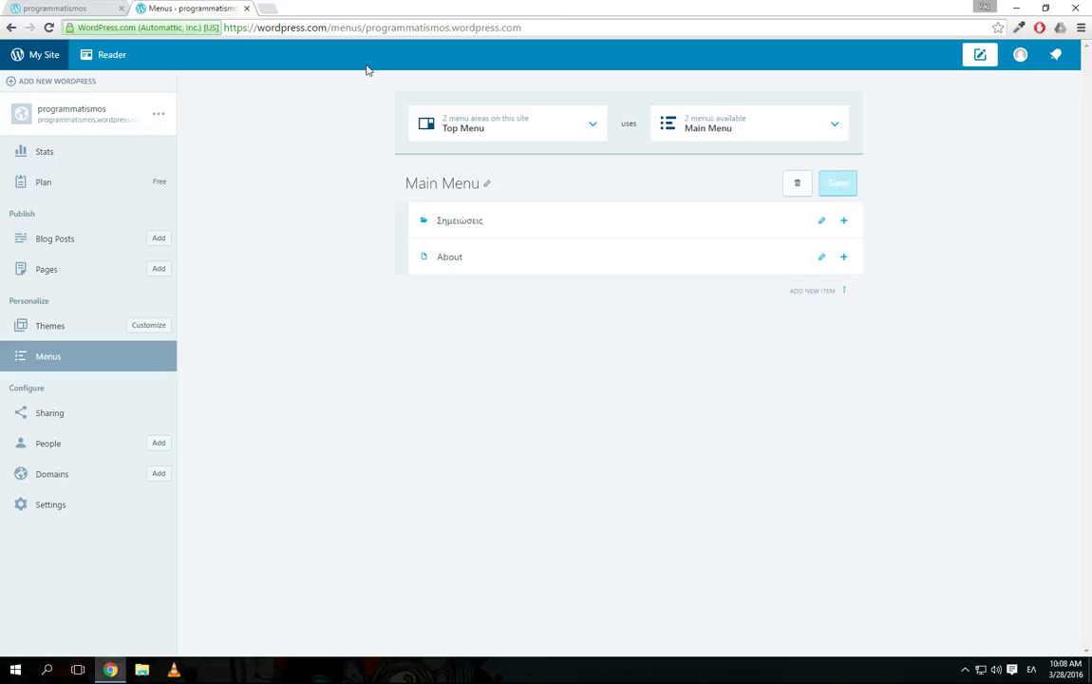
# Step: Reload the public site and open its Σημειώσεις menu entry to examine the category page
pyautogui.click(85, 8)
pyautogui.click(48, 27)
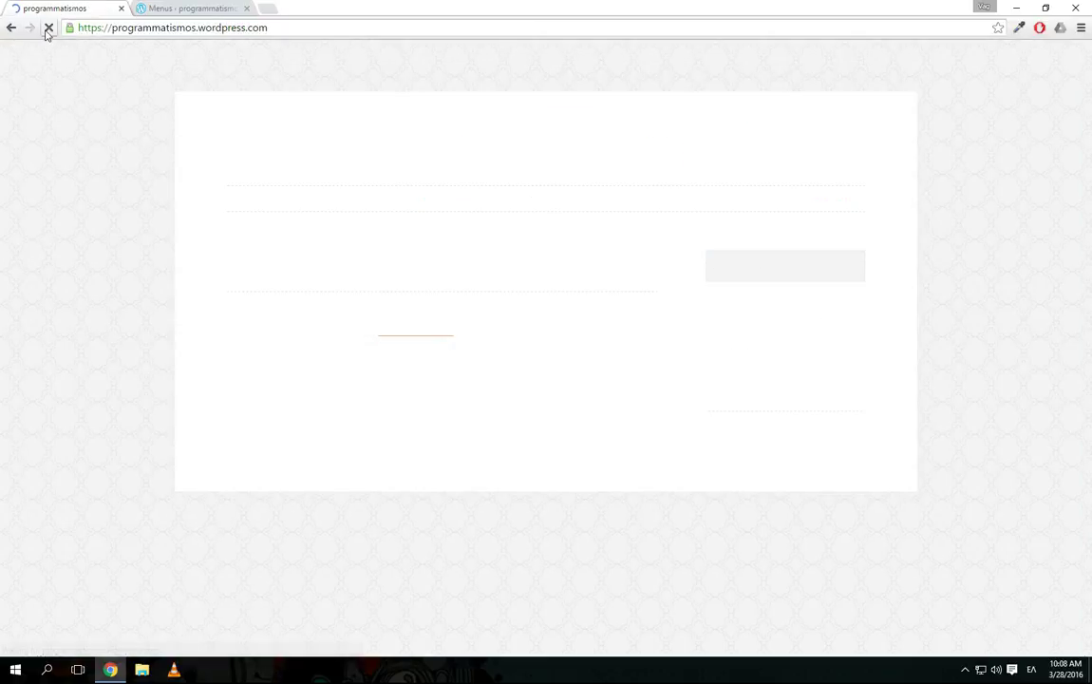
pyautogui.click(535, 204)
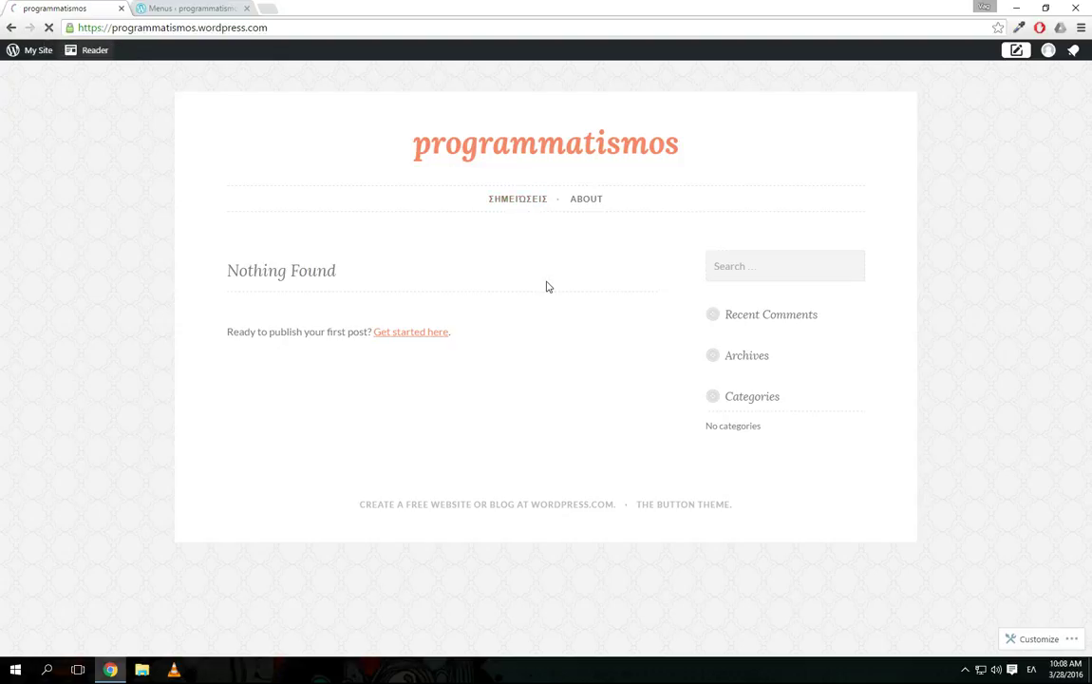
pyautogui.click(522, 205)
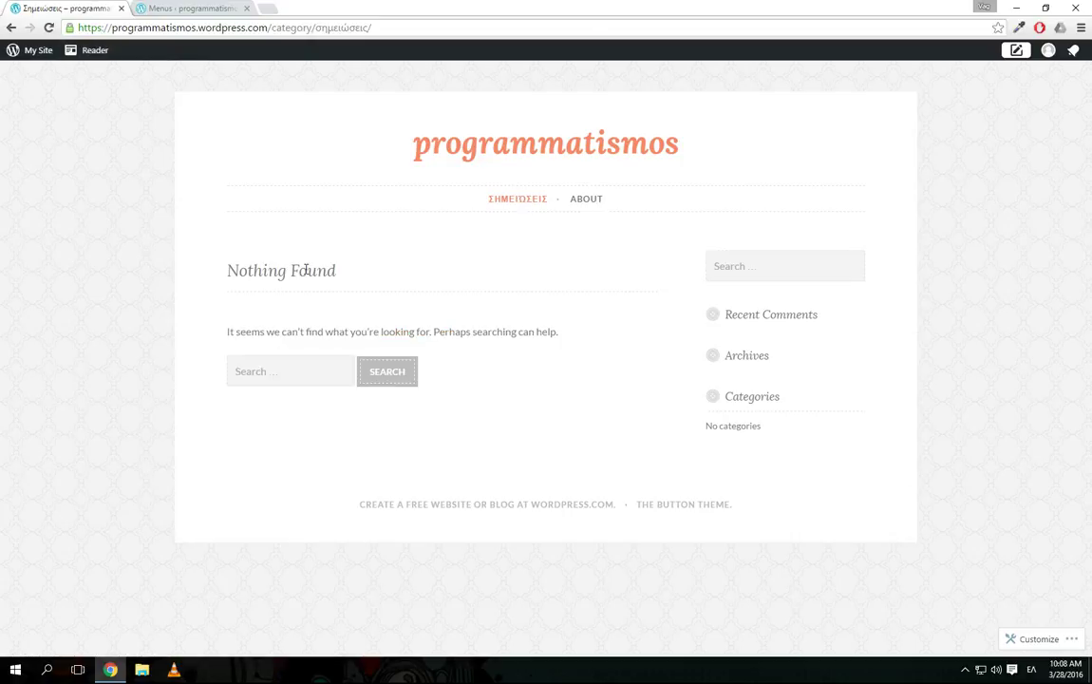
pyautogui.moveTo(227, 272); pyautogui.dragTo(344, 273)
pyautogui.click(356, 277)
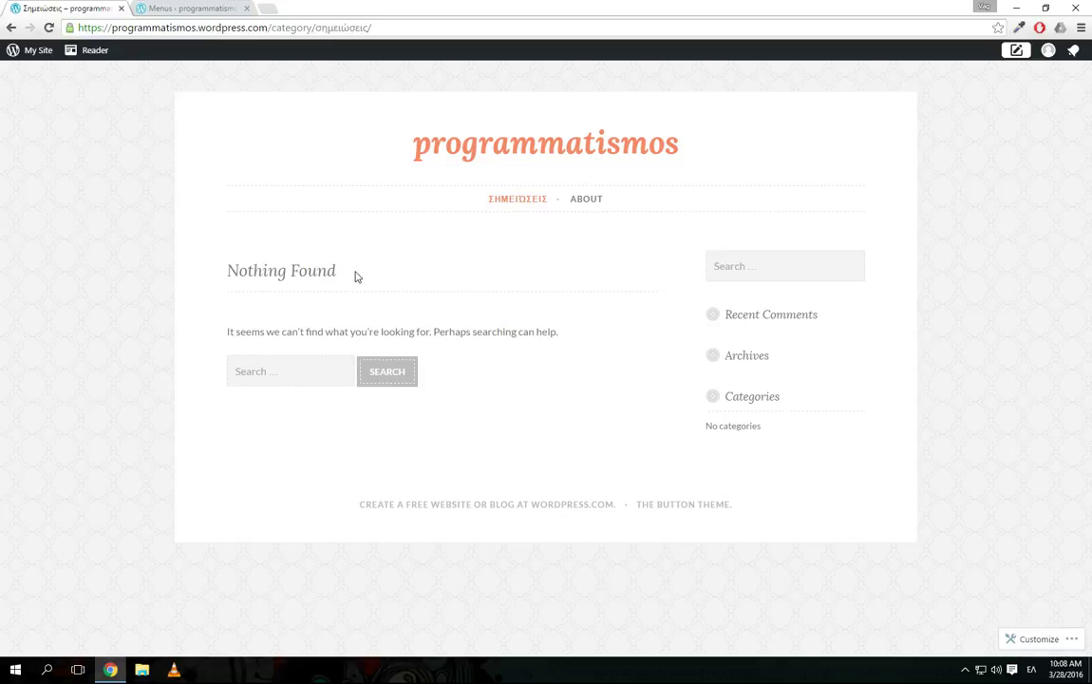